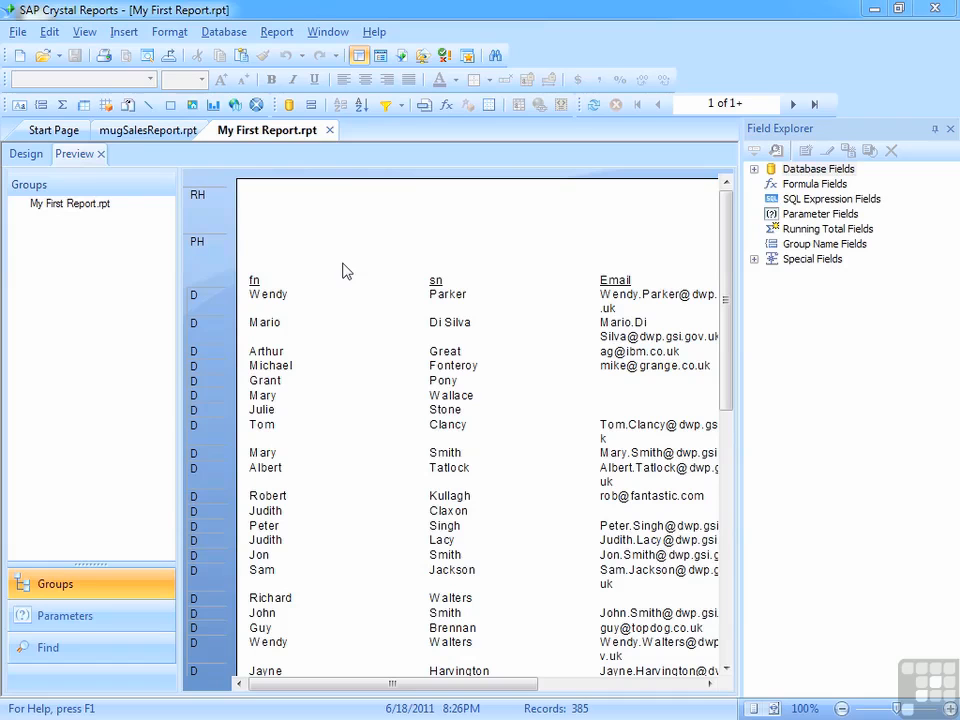
Open the datasource location settings for the report and collapse My Connections among the replacement sources.
{"action": "left_click", "coordinate": [224, 33]}
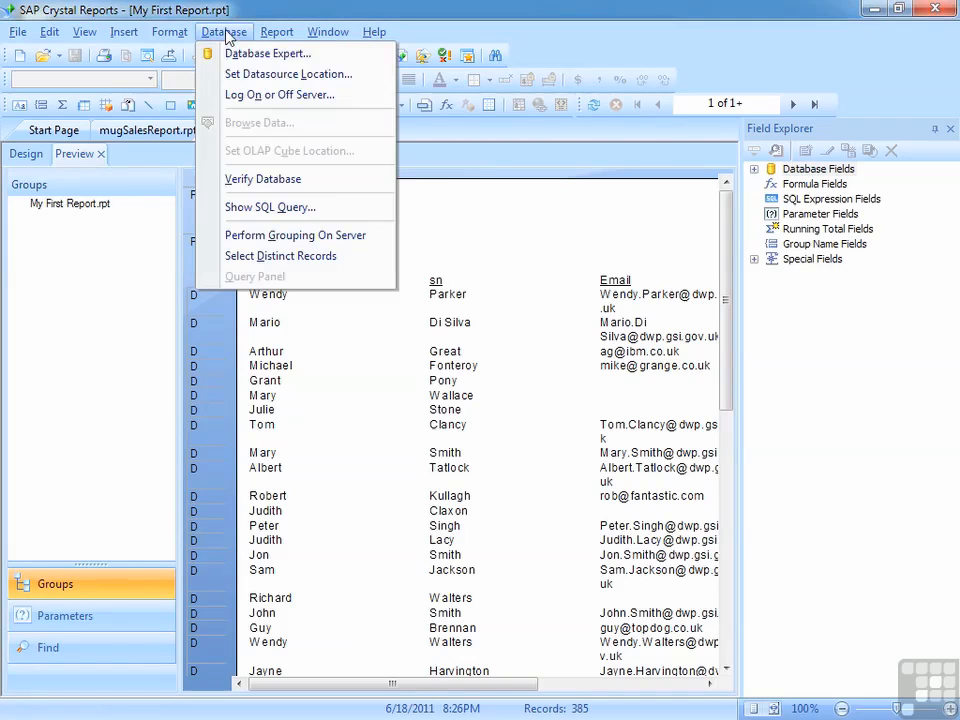
{"action": "left_click", "coordinate": [283, 76]}
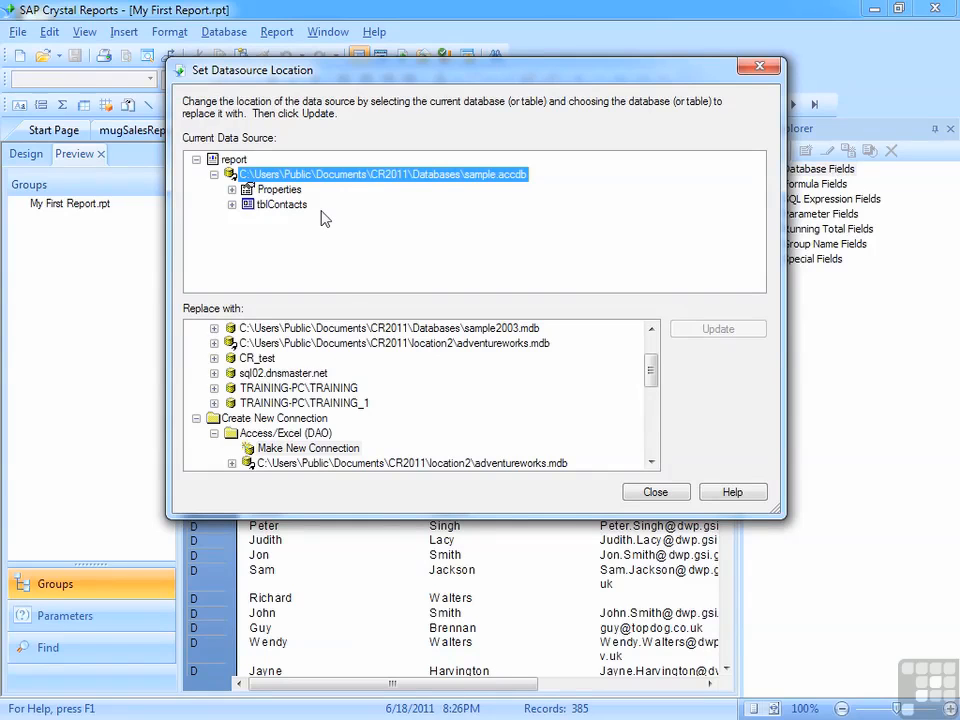
{"action": "left_click_drag", "start_coordinate": [651, 380], "coordinate": [650, 350]}
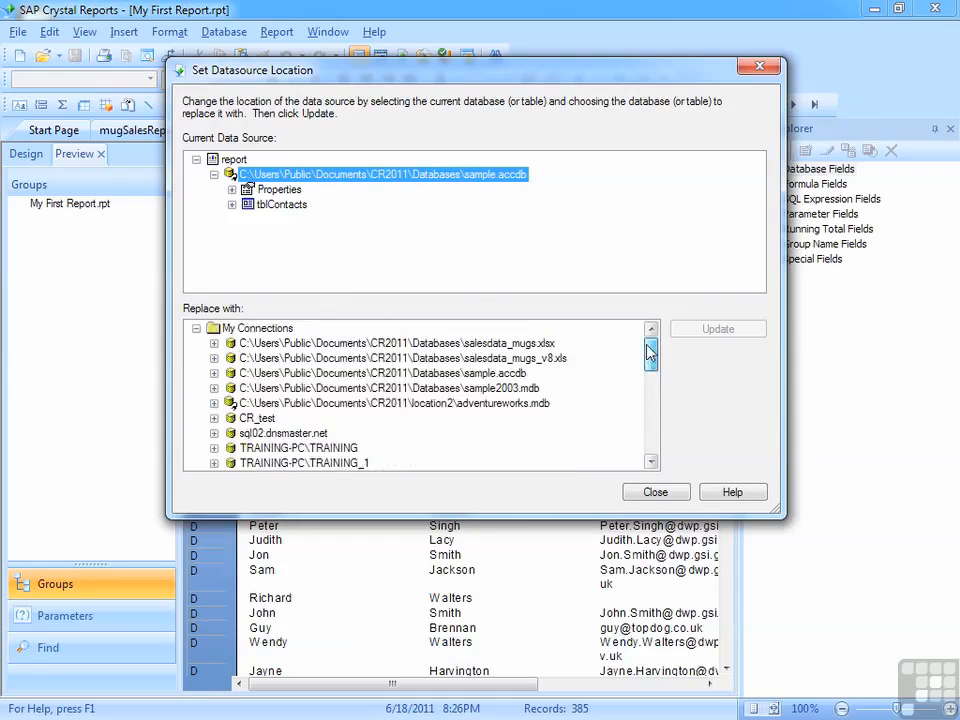
{"action": "left_click", "coordinate": [196, 328]}
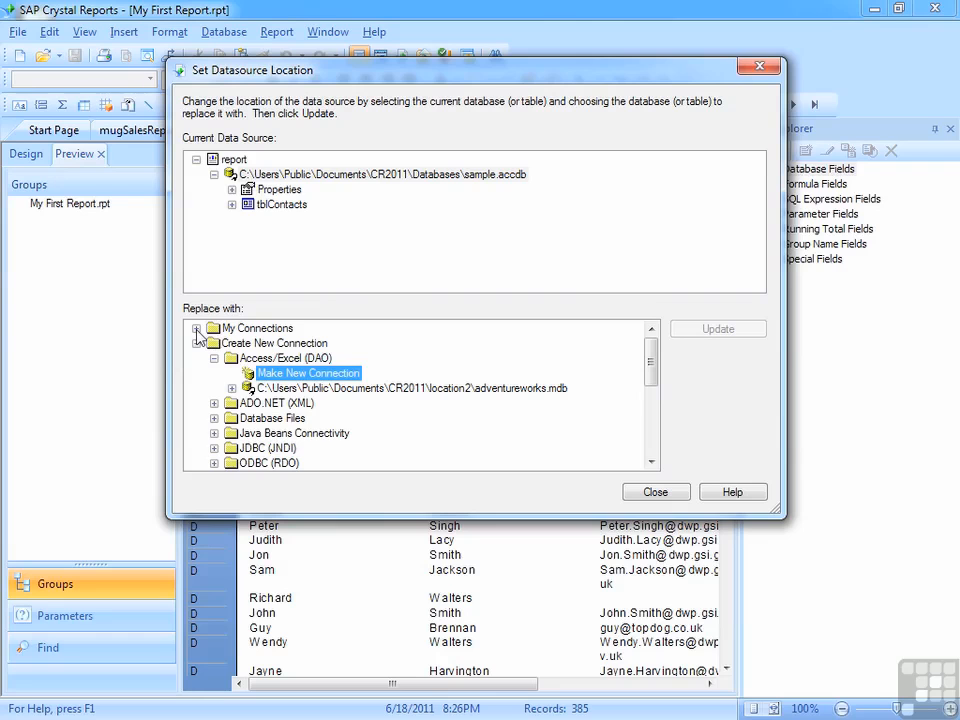
{"action": "left_click", "coordinate": [303, 345]}
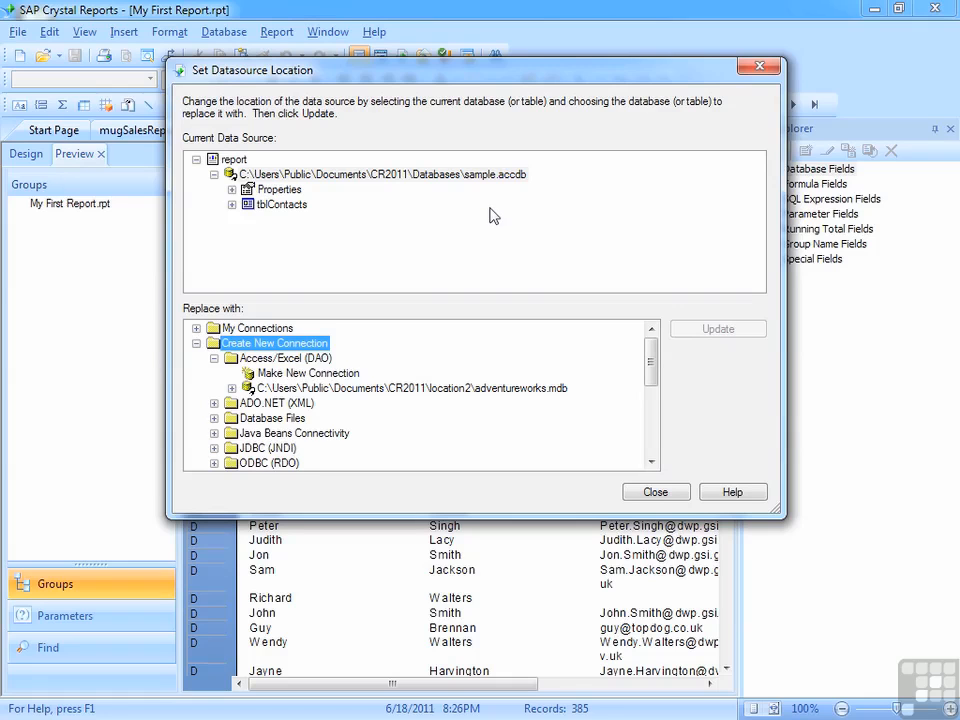
Start a new OLE DB (ADO) connection using the Microsoft Office 12.0 Access Database Engine OLE DB Provider.
{"action": "left_click", "coordinate": [214, 358]}
{"action": "scroll", "coordinate": [214, 368], "scroll_direction": "down", "scroll_amount": 1}
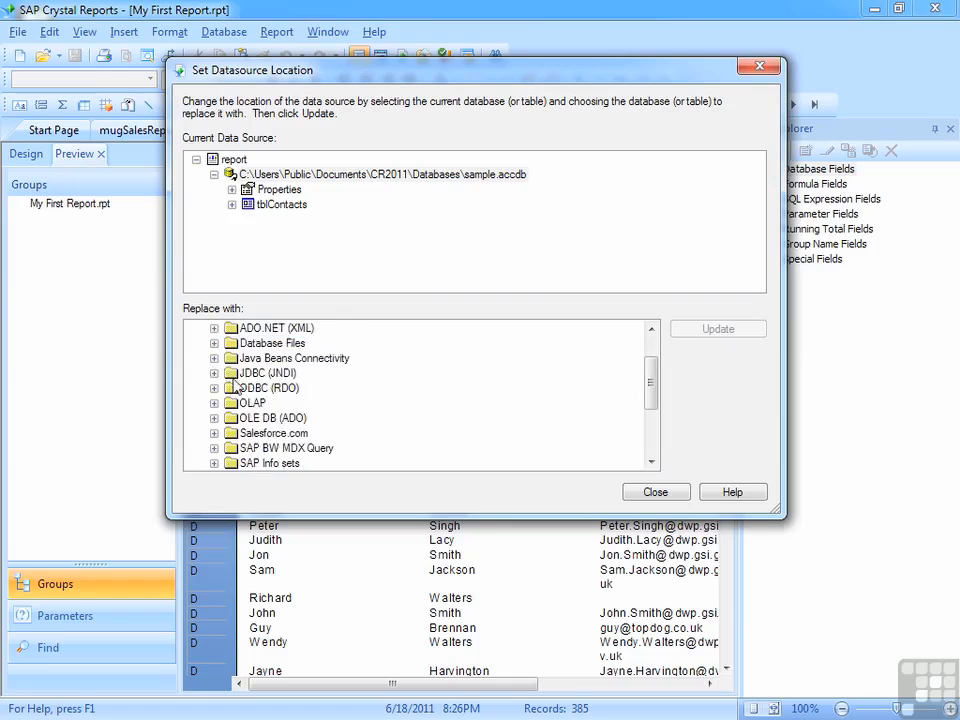
{"action": "left_click", "coordinate": [274, 418]}
{"action": "scroll", "coordinate": [274, 418], "scroll_direction": "up", "scroll_amount": 1}
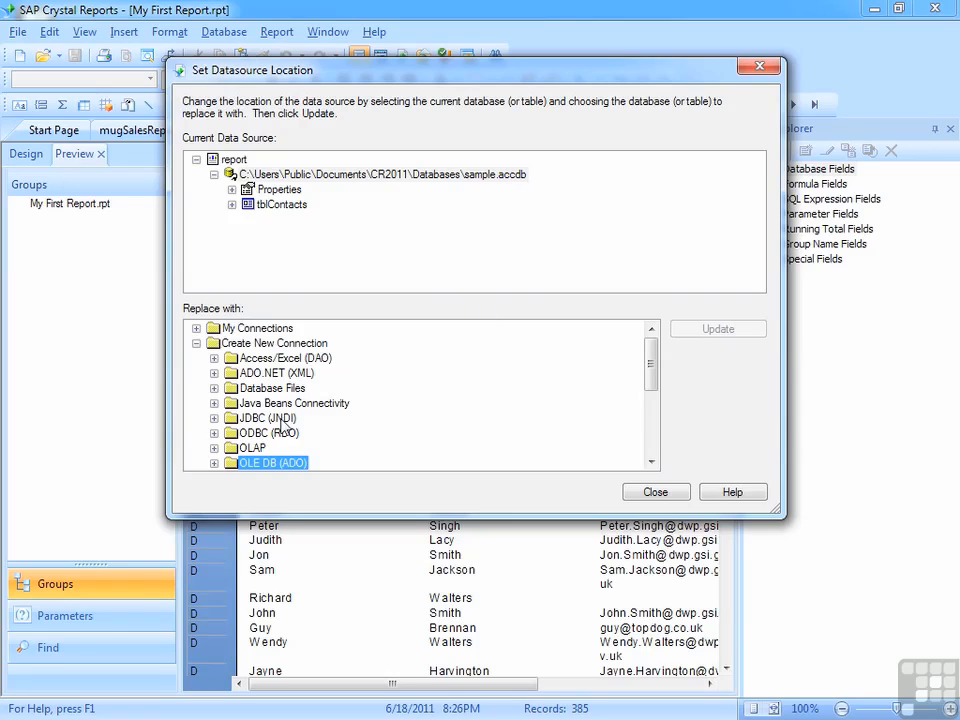
{"action": "scroll", "coordinate": [283, 425], "scroll_direction": "down", "scroll_amount": 1}
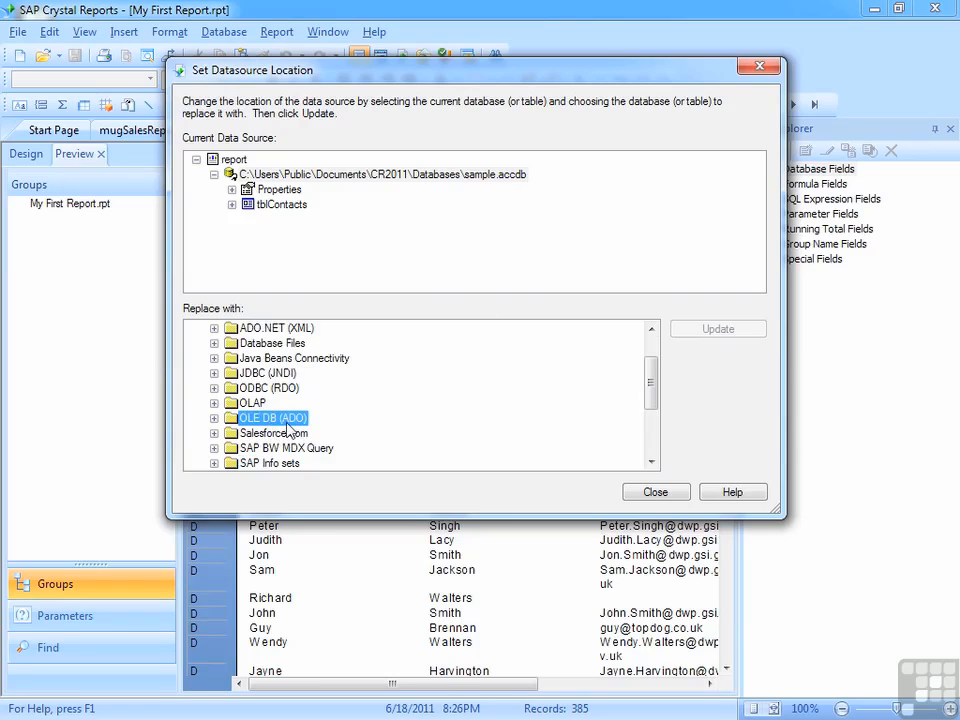
{"action": "left_click", "coordinate": [213, 419]}
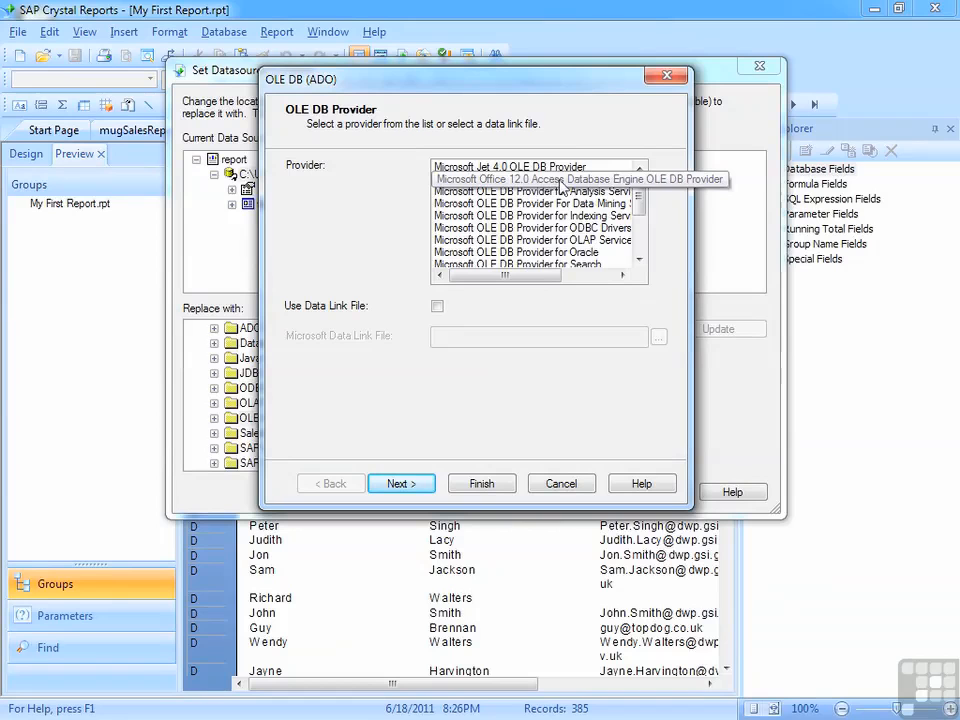
{"action": "left_click", "coordinate": [483, 181]}
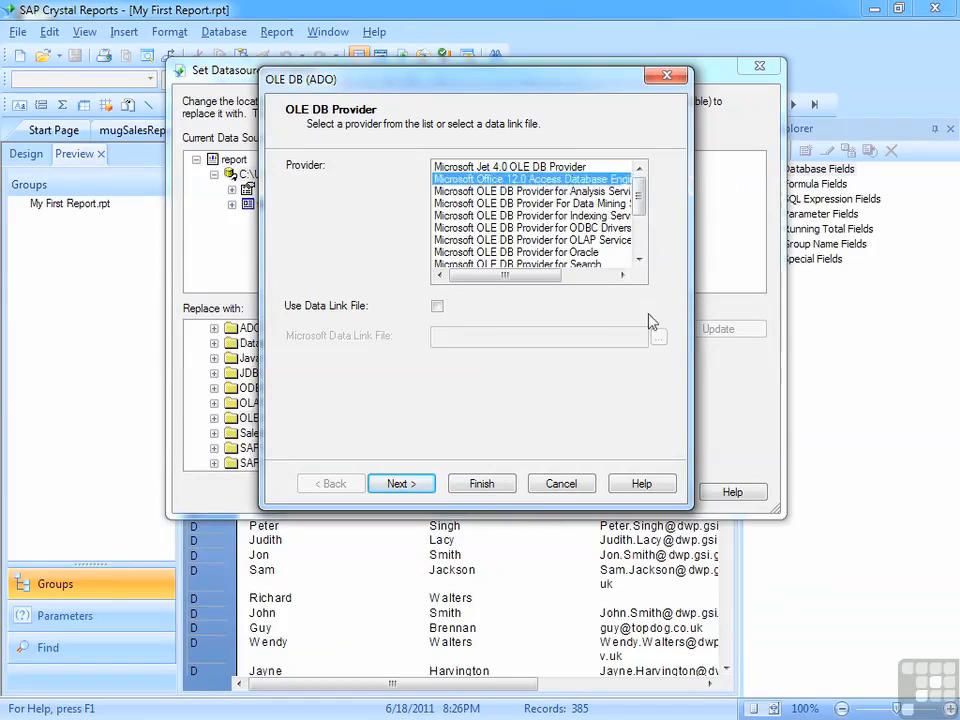
{"action": "left_click", "coordinate": [420, 488]}
Set the Office database type to Access, choose sample.accdb from the location2 folder as data source, and finish the connection.
{"action": "left_click", "coordinate": [625, 206]}
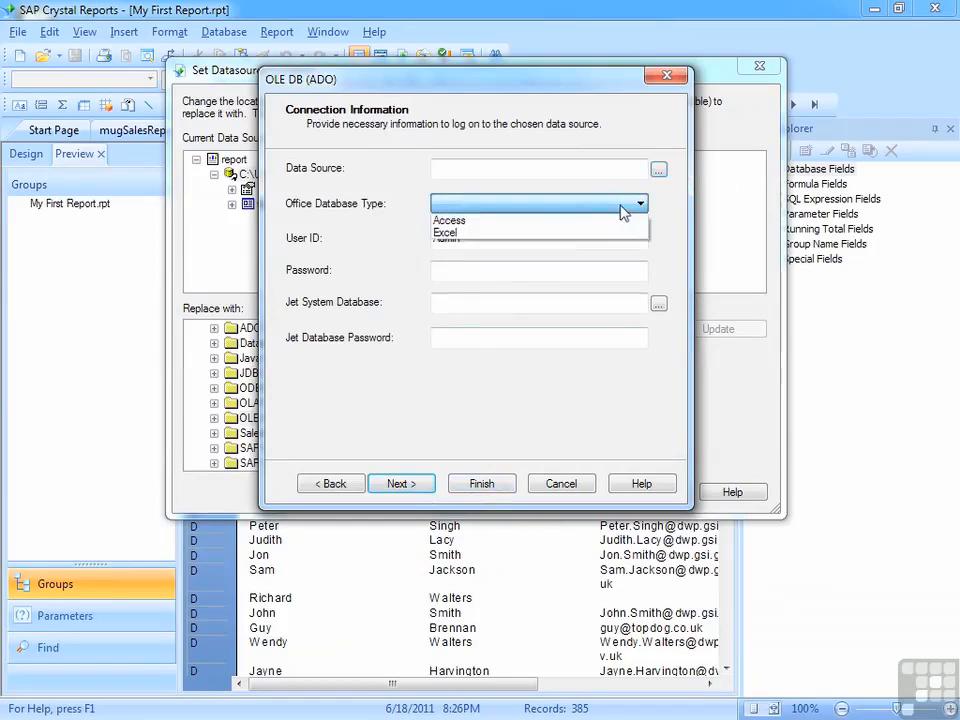
{"action": "left_click", "coordinate": [575, 220]}
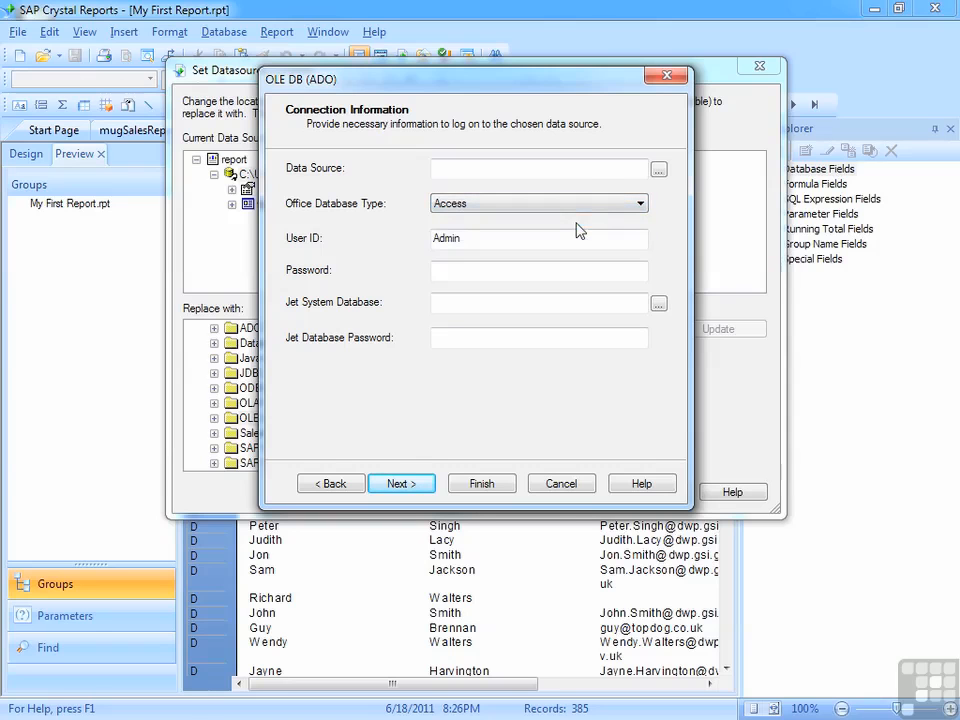
{"action": "left_click", "coordinate": [658, 171]}
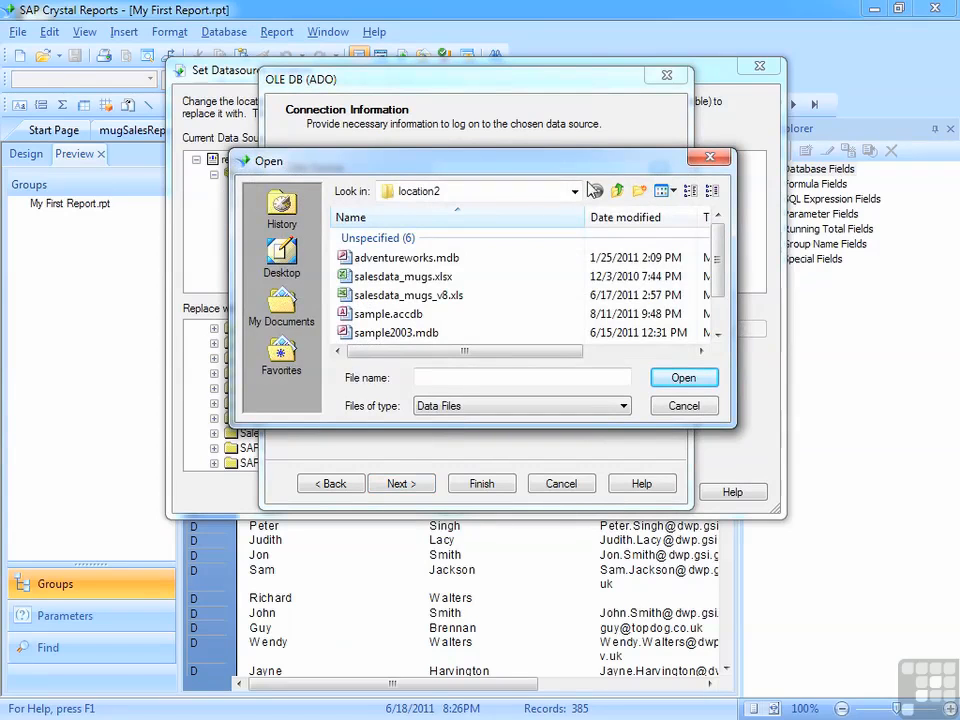
{"action": "left_click", "coordinate": [398, 314]}
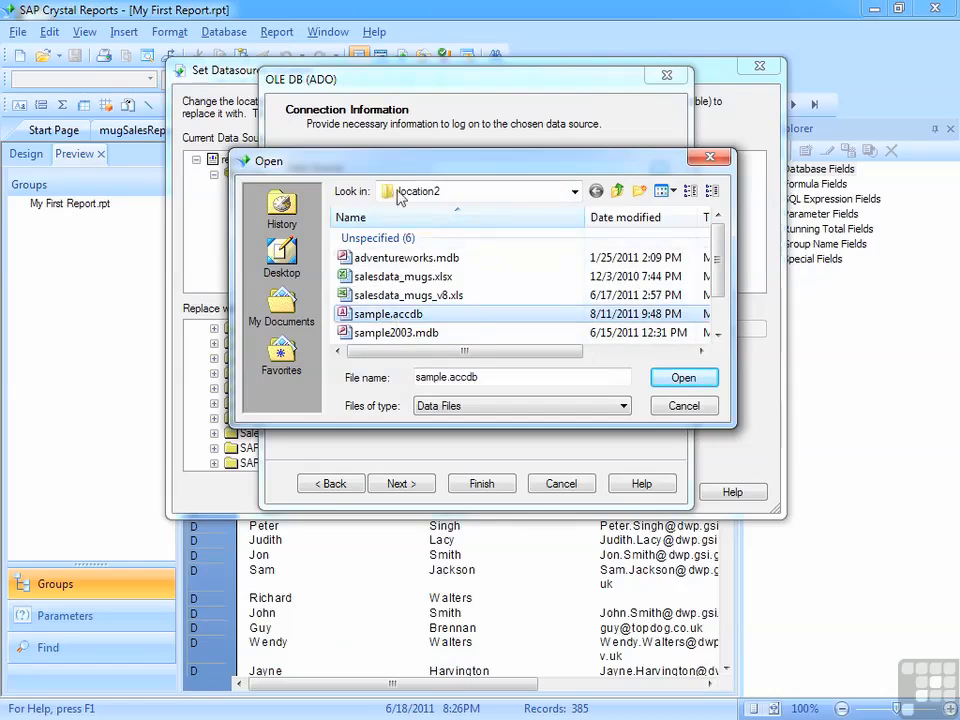
{"action": "left_click", "coordinate": [680, 377]}
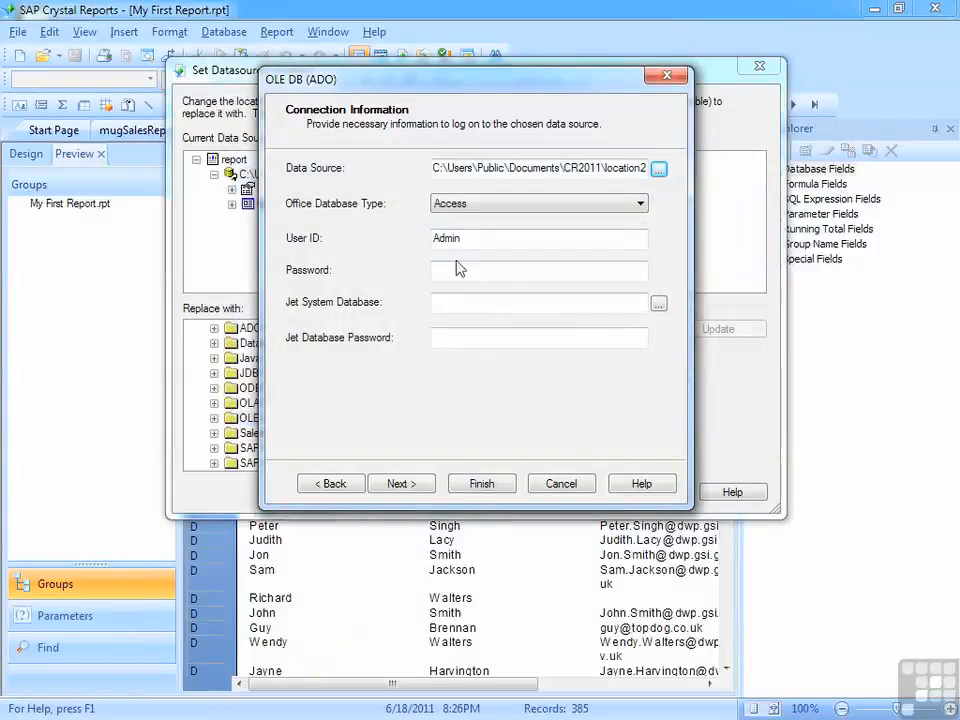
{"action": "left_click", "coordinate": [431, 488]}
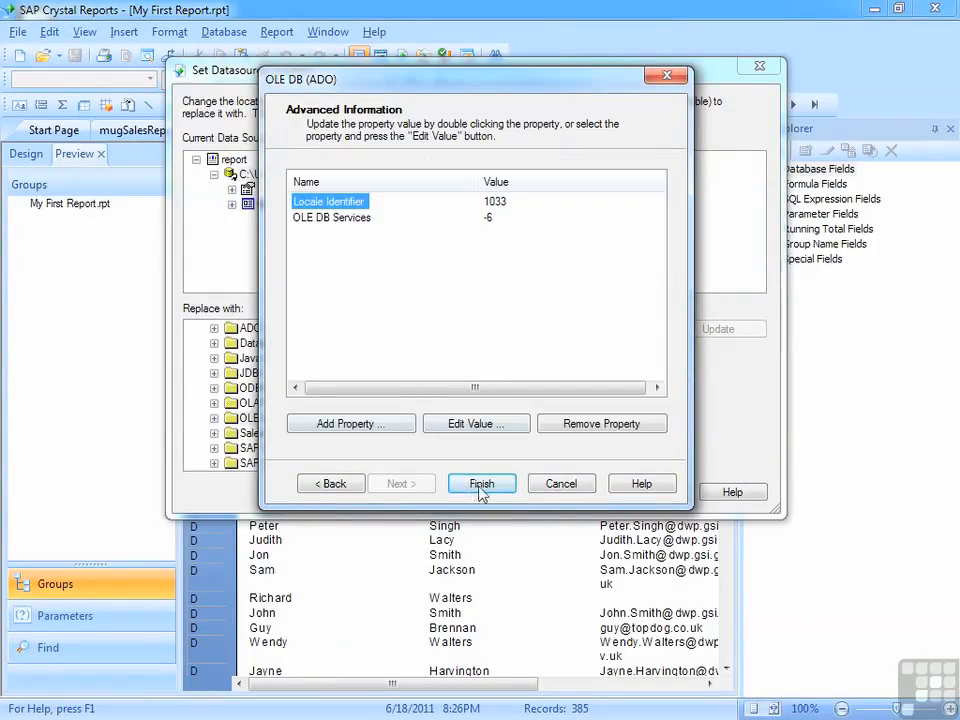
{"action": "left_click", "coordinate": [480, 486]}
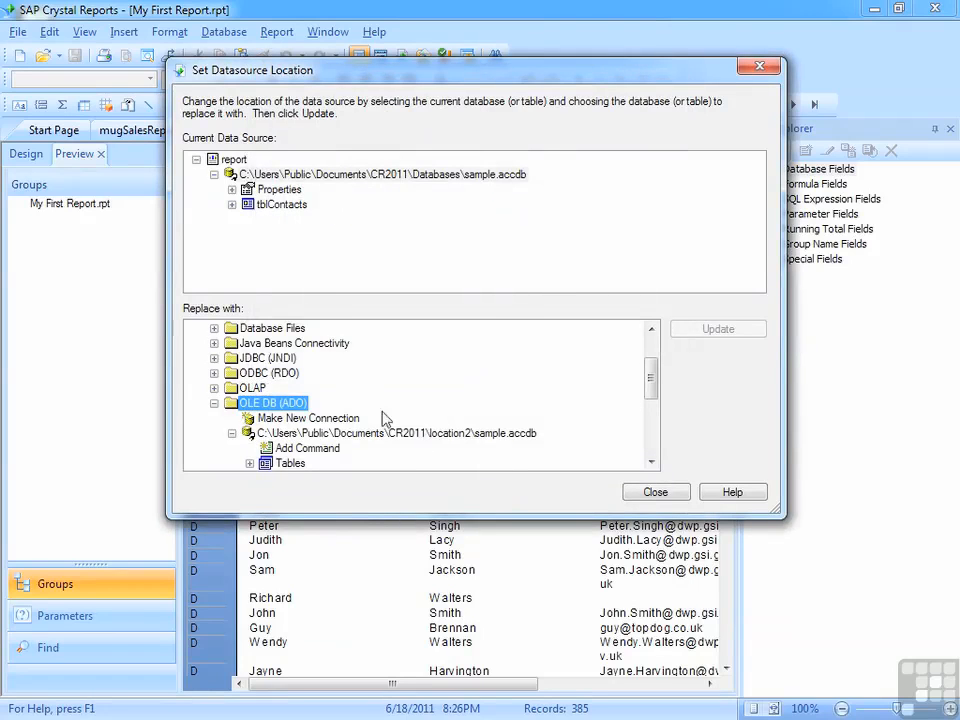
Replace the report's current tblContacts table with tblContacts from the location2\sample.accdb connection.
{"action": "scroll", "coordinate": [340, 413], "scroll_direction": "down", "scroll_amount": 2}
{"action": "scroll", "coordinate": [338, 413], "scroll_direction": "up", "scroll_amount": 1}
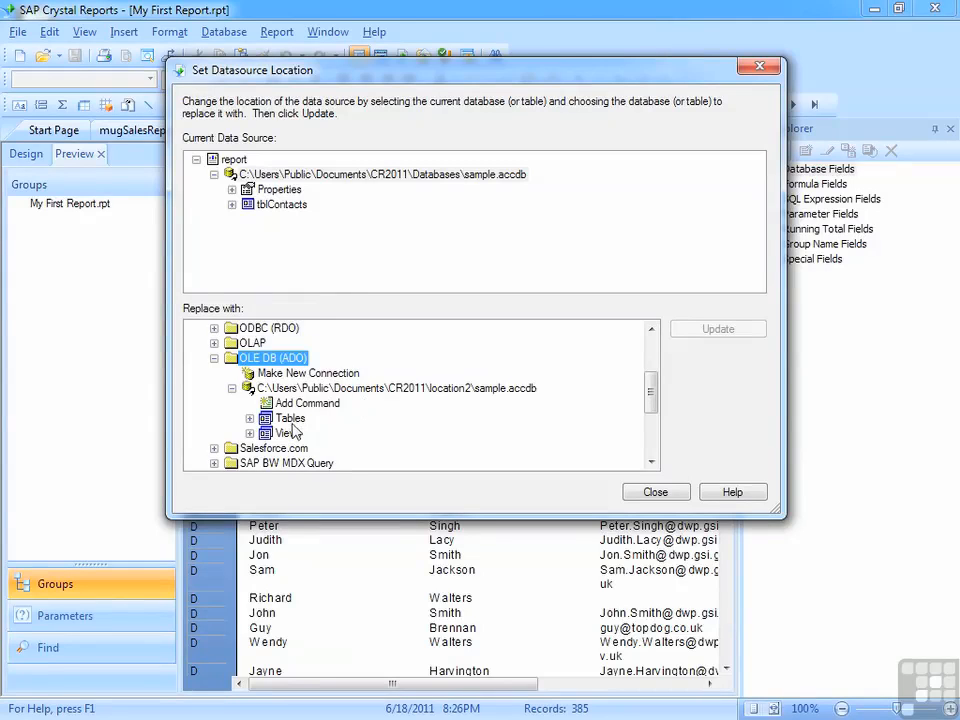
{"action": "left_click", "coordinate": [283, 207]}
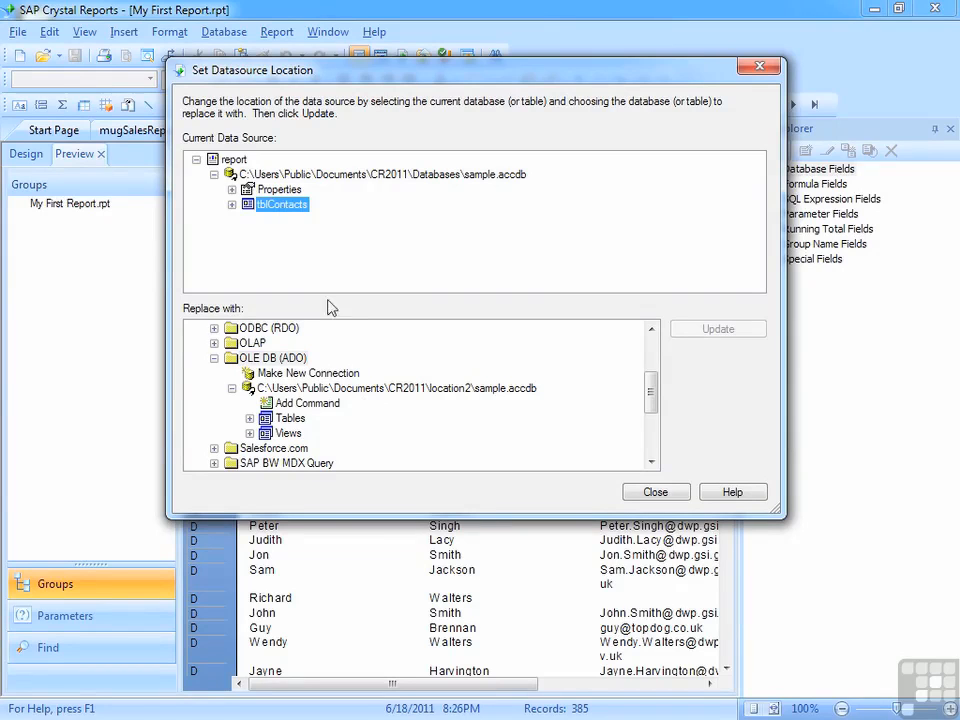
{"action": "double_click", "coordinate": [258, 419]}
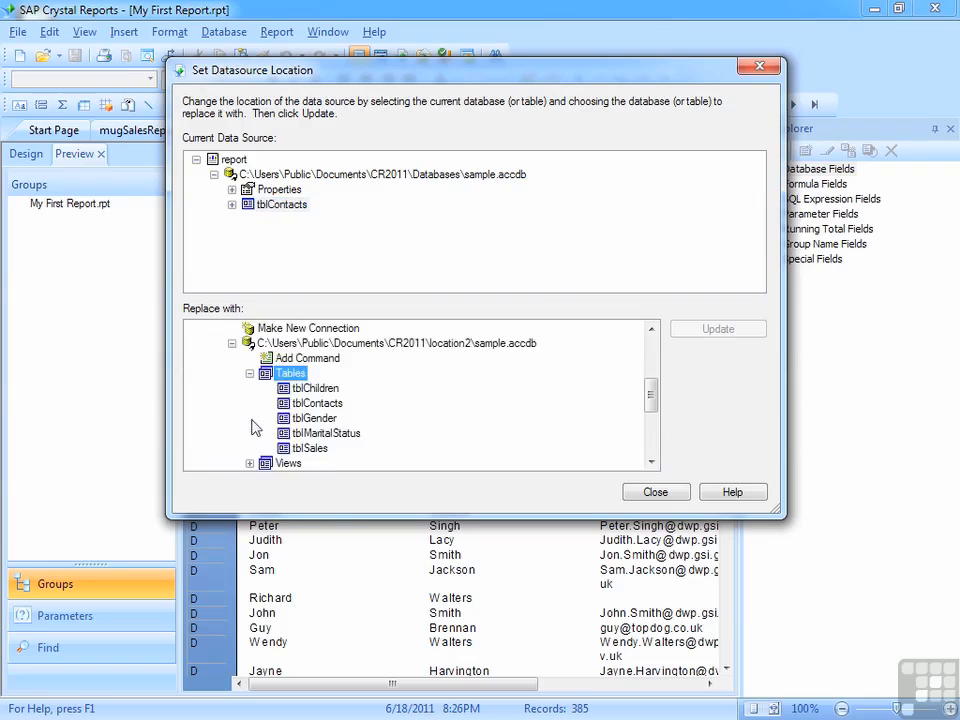
{"action": "left_click", "coordinate": [321, 403]}
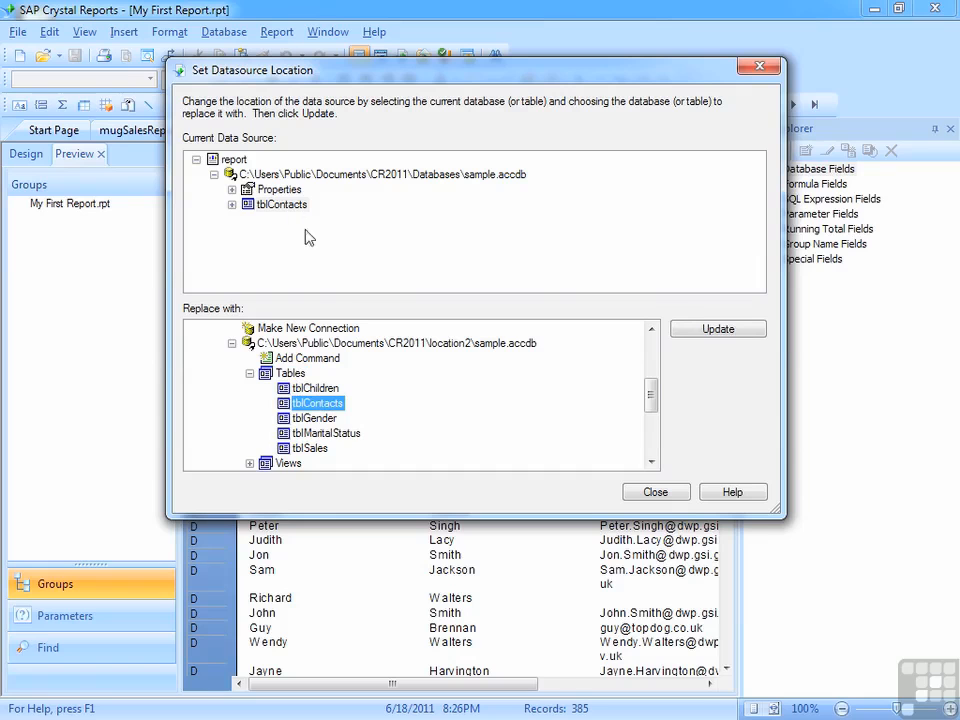
{"action": "left_click", "coordinate": [715, 338]}
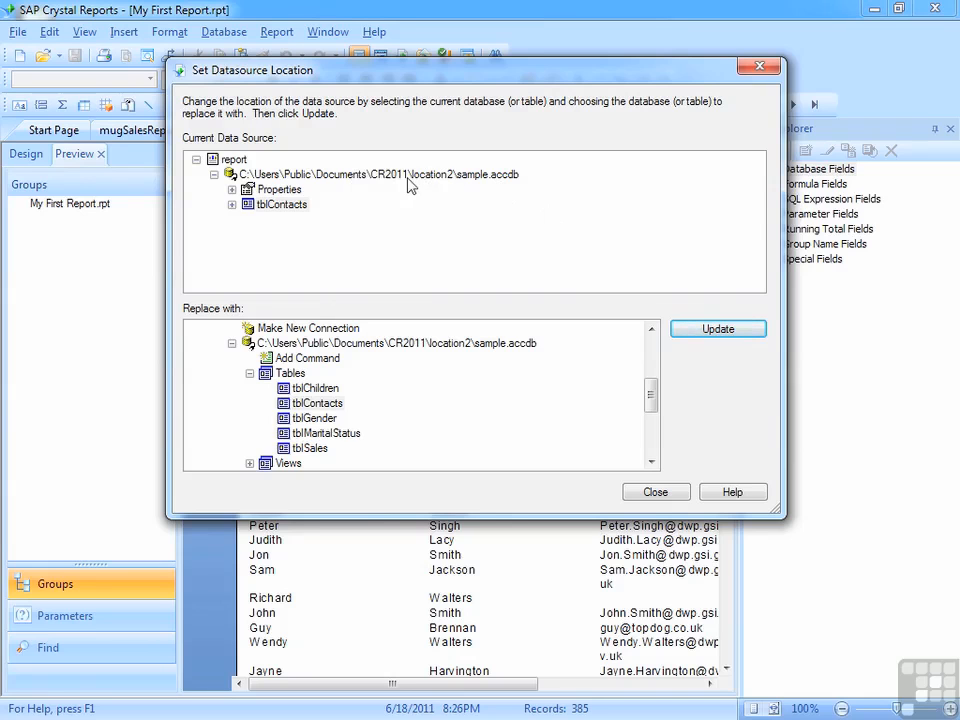
Close the datasource location settings and refresh the report data.
{"action": "left_click", "coordinate": [663, 494]}
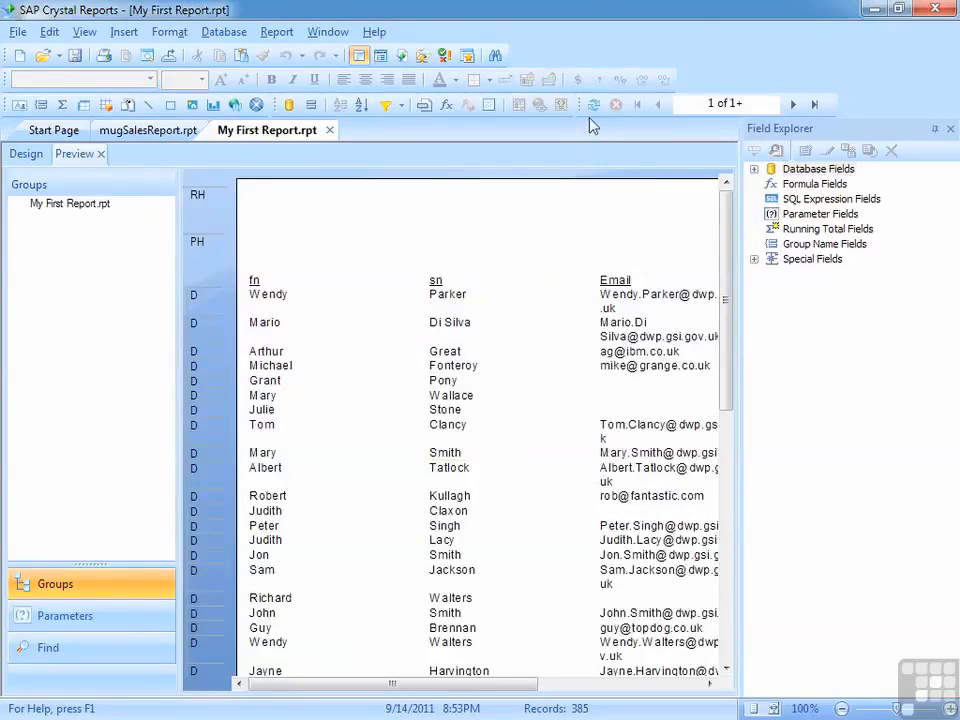
{"action": "left_click", "coordinate": [594, 104]}
{"action": "left_click", "coordinate": [462, 414]}
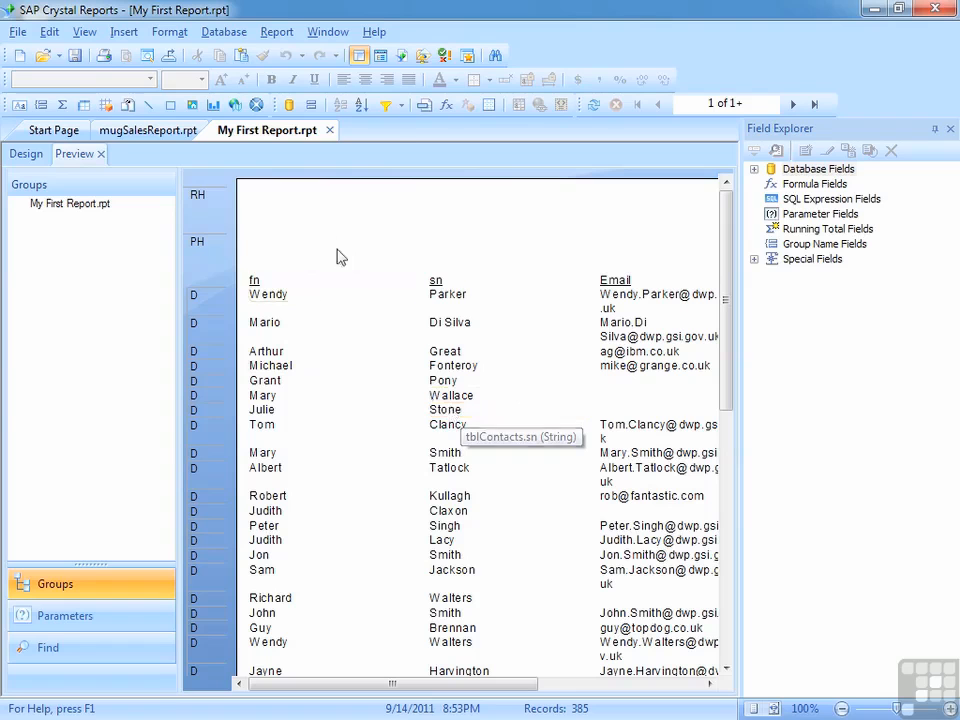
Reopen the datasource location settings and start another OLE DB (ADO) connection with the Microsoft Office 12.0 Access Database Engine provider.
{"action": "left_click", "coordinate": [239, 35]}
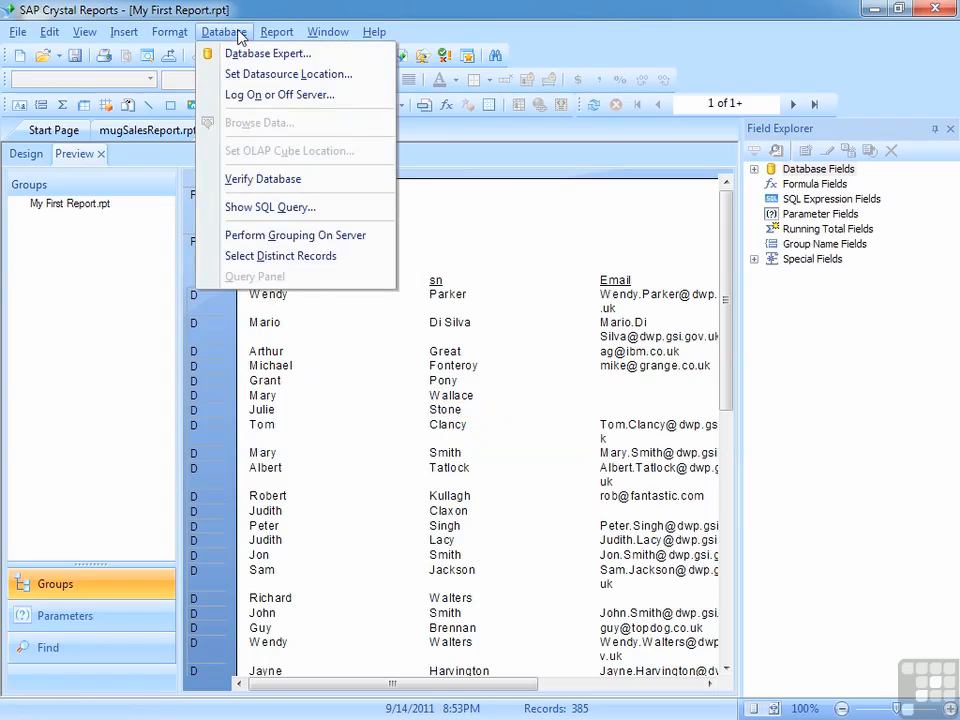
{"action": "left_click", "coordinate": [270, 74]}
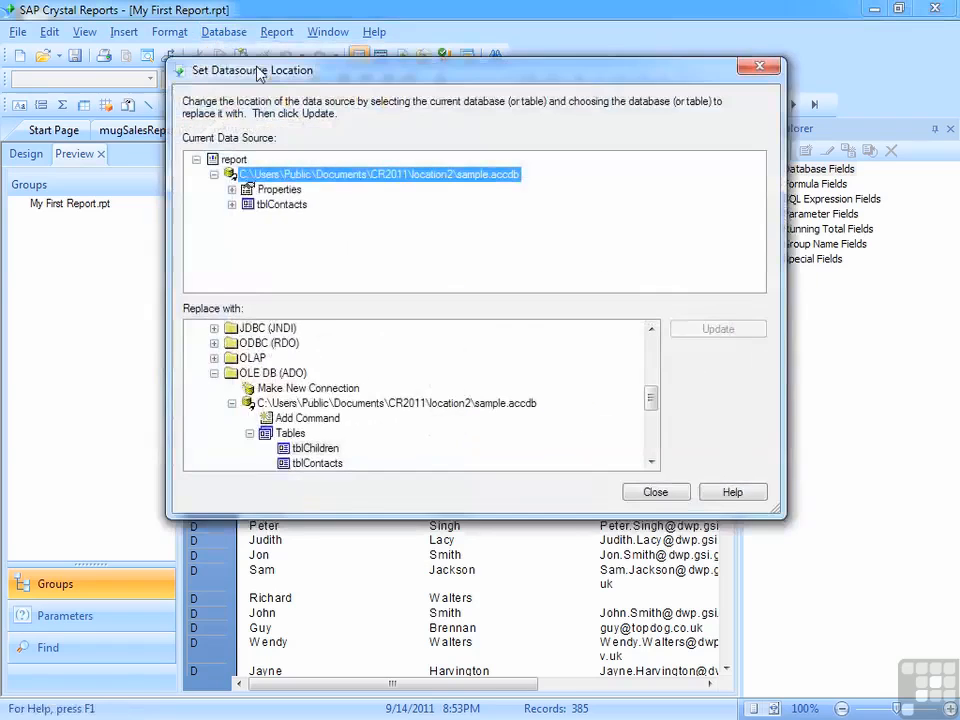
{"action": "left_click", "coordinate": [298, 390]}
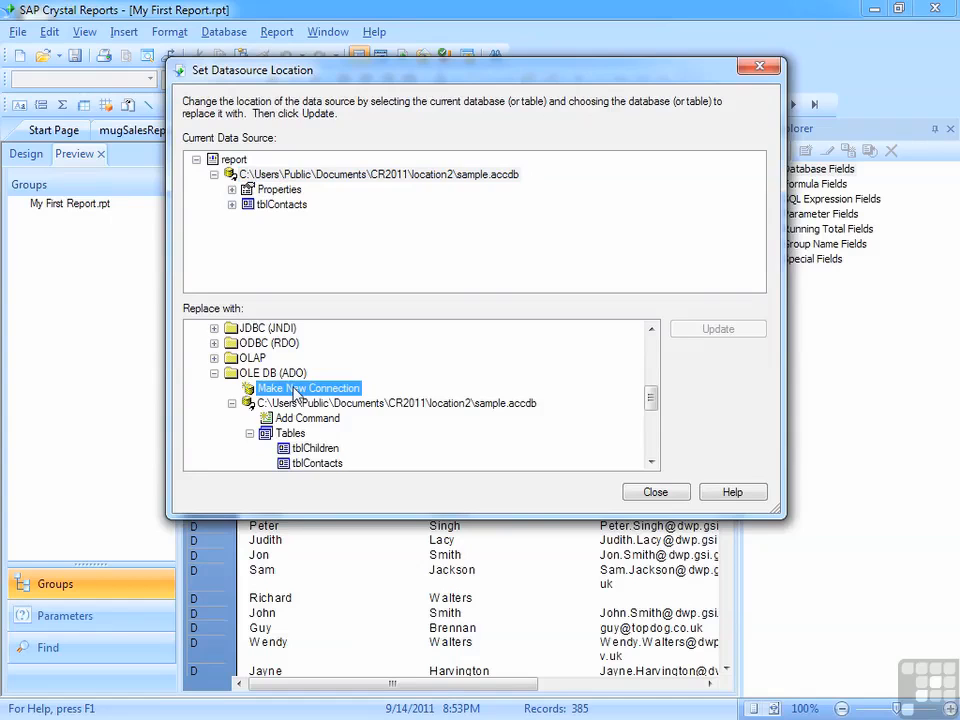
{"action": "double_click", "coordinate": [295, 388]}
{"action": "left_click", "coordinate": [530, 181]}
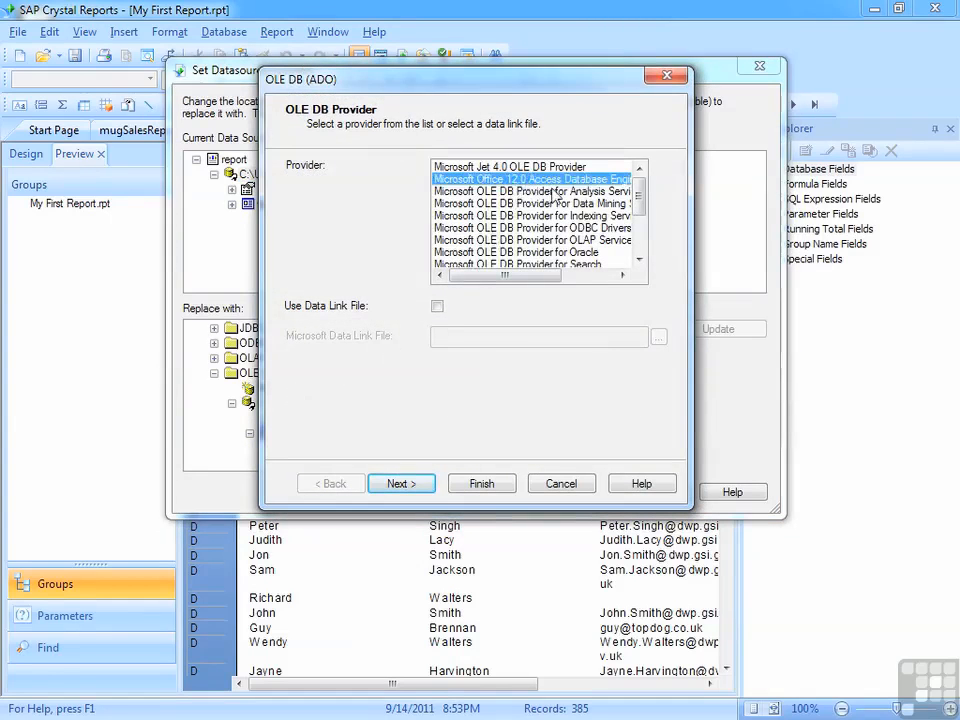
{"action": "left_click", "coordinate": [401, 487]}
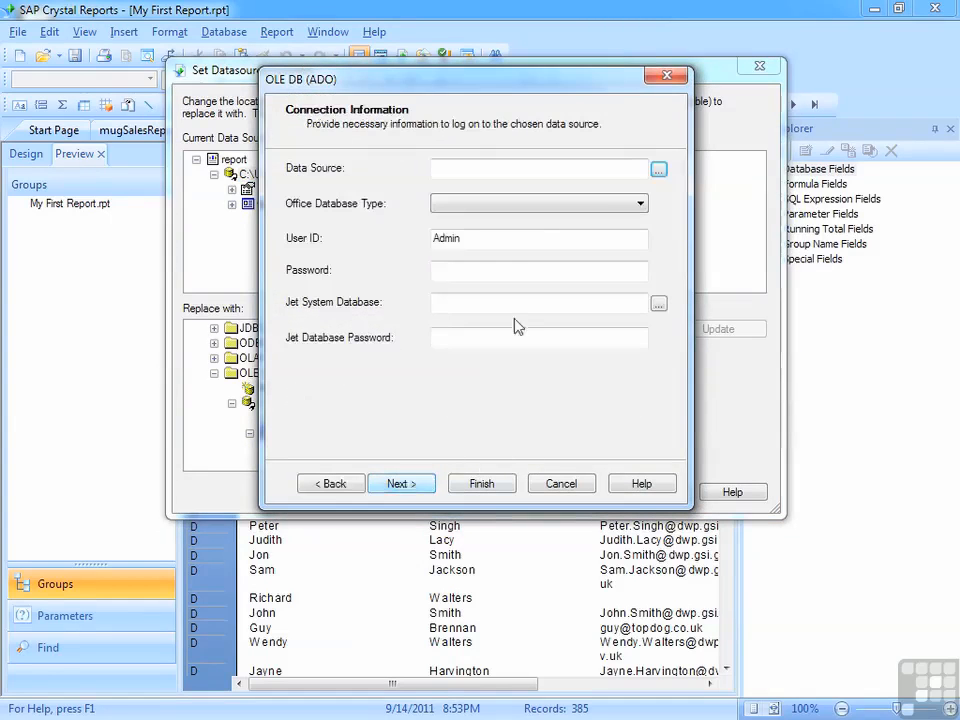
Set the second connection's database type to Access, choose samplev2.accdb from the location2 folder, and finish it.
{"action": "left_click", "coordinate": [614, 203]}
{"action": "left_click", "coordinate": [659, 171]}
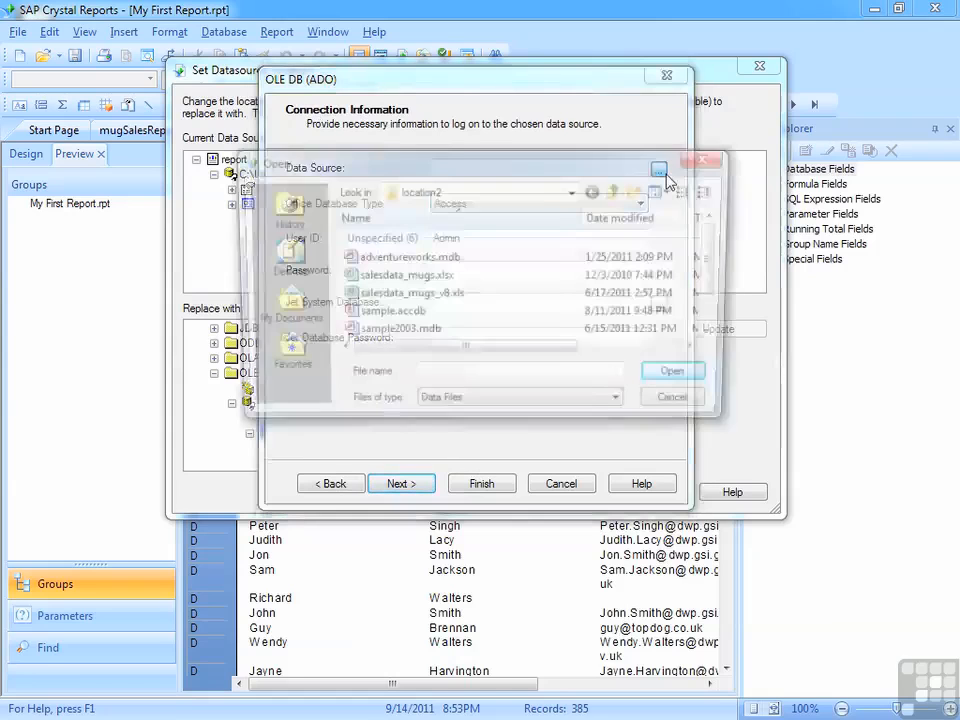
{"action": "left_click", "coordinate": [717, 334]}
{"action": "left_click", "coordinate": [720, 336]}
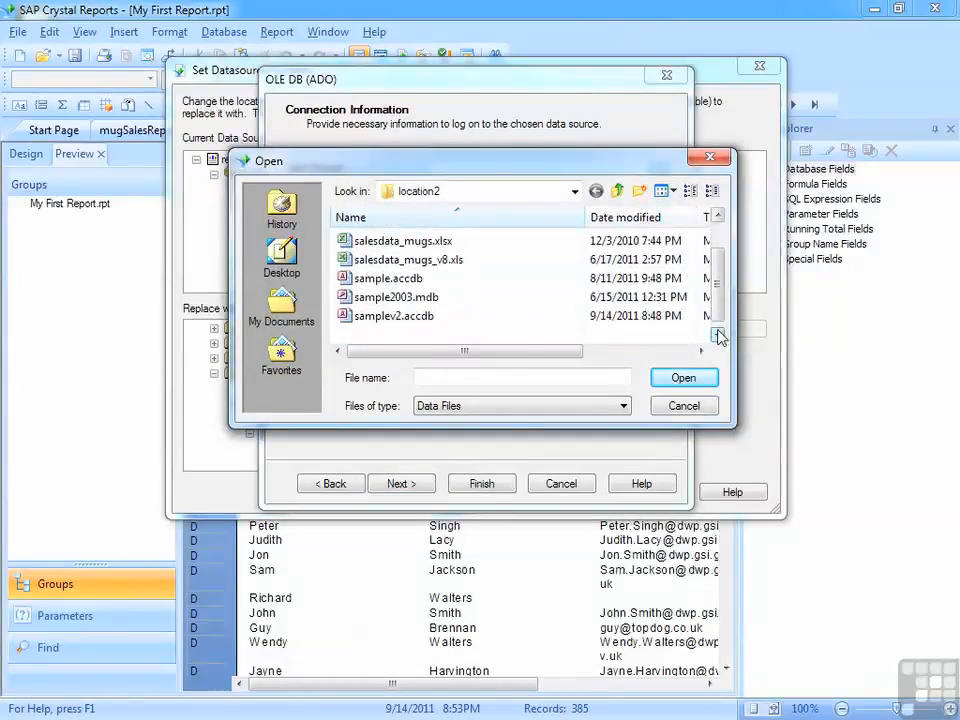
{"action": "left_click", "coordinate": [389, 317]}
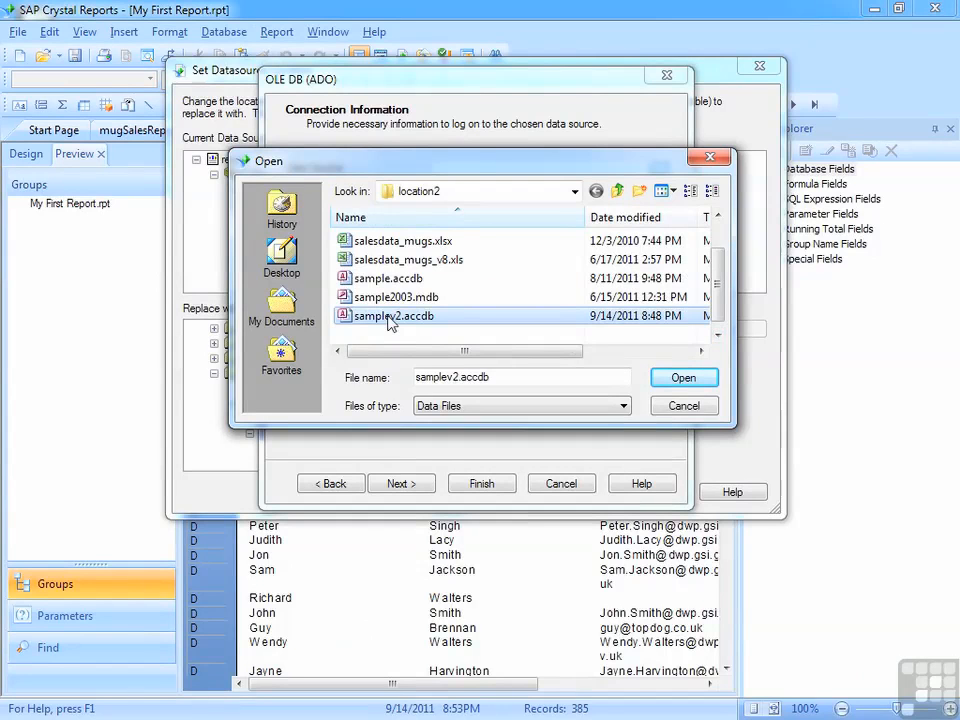
{"action": "left_click", "coordinate": [677, 380]}
{"action": "left_click", "coordinate": [413, 485]}
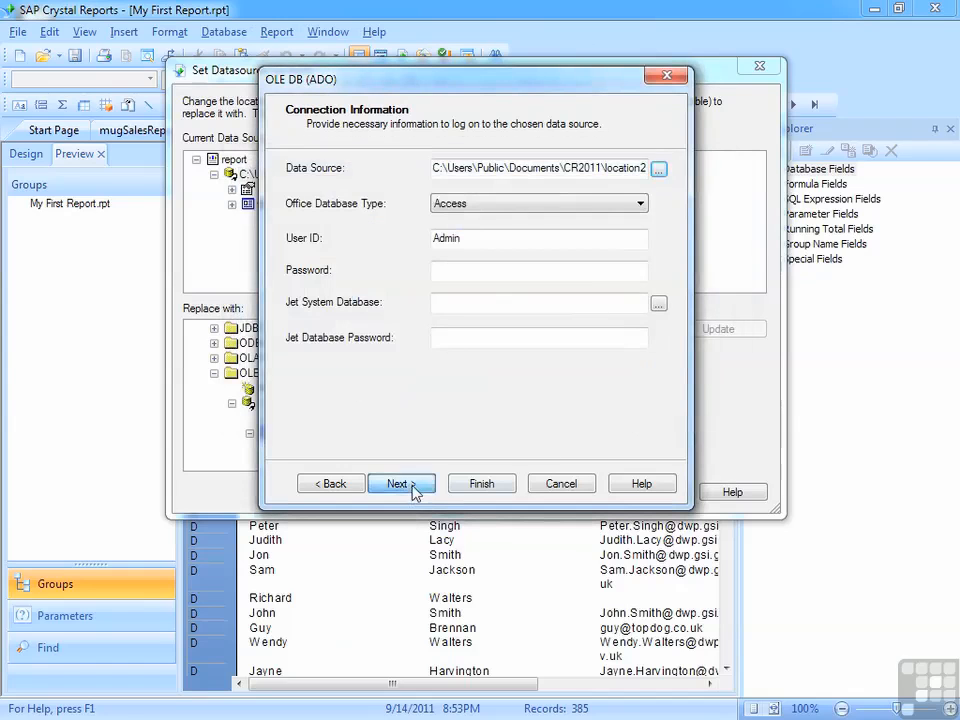
{"action": "left_click", "coordinate": [462, 489]}
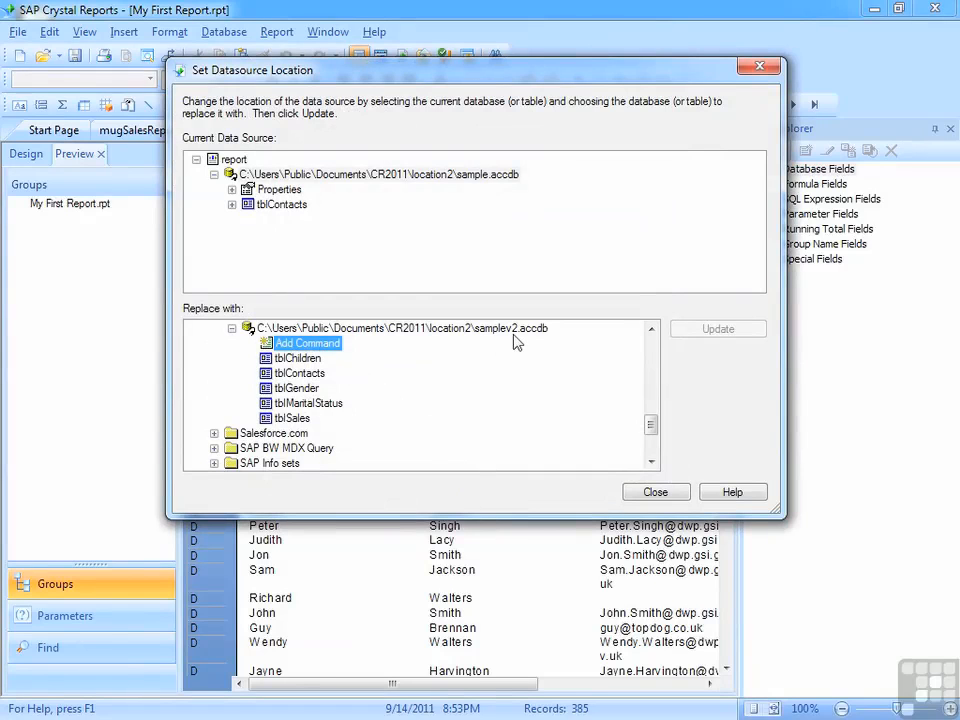
Replace the report's current location2\sample.accdb data source with the location2\samplev2.accdb connection.
{"action": "left_click", "coordinate": [378, 333]}
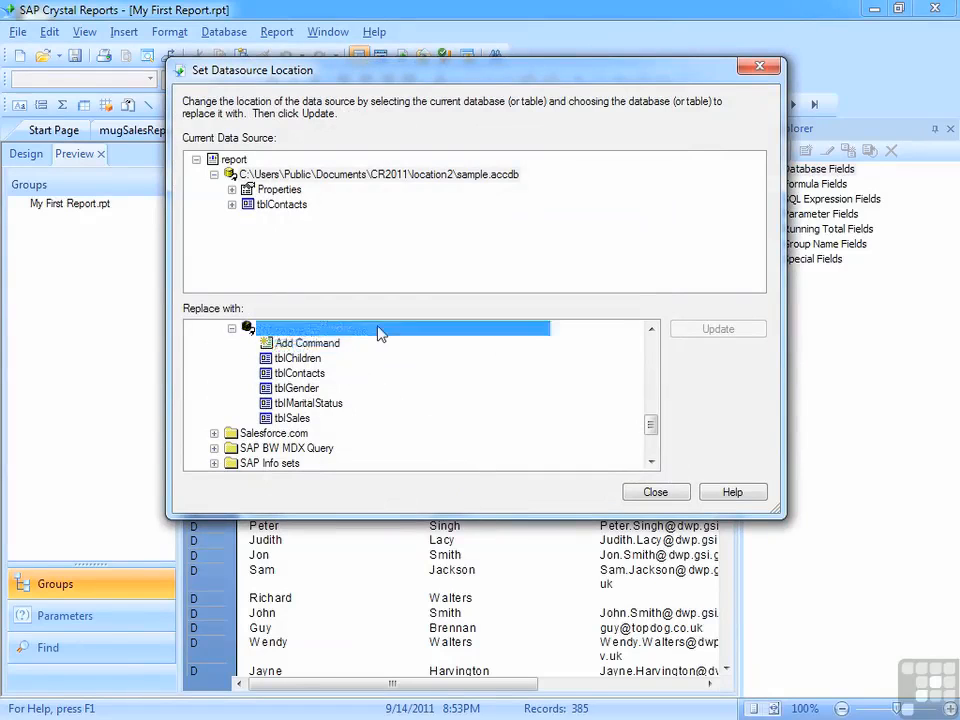
{"action": "left_click", "coordinate": [351, 177]}
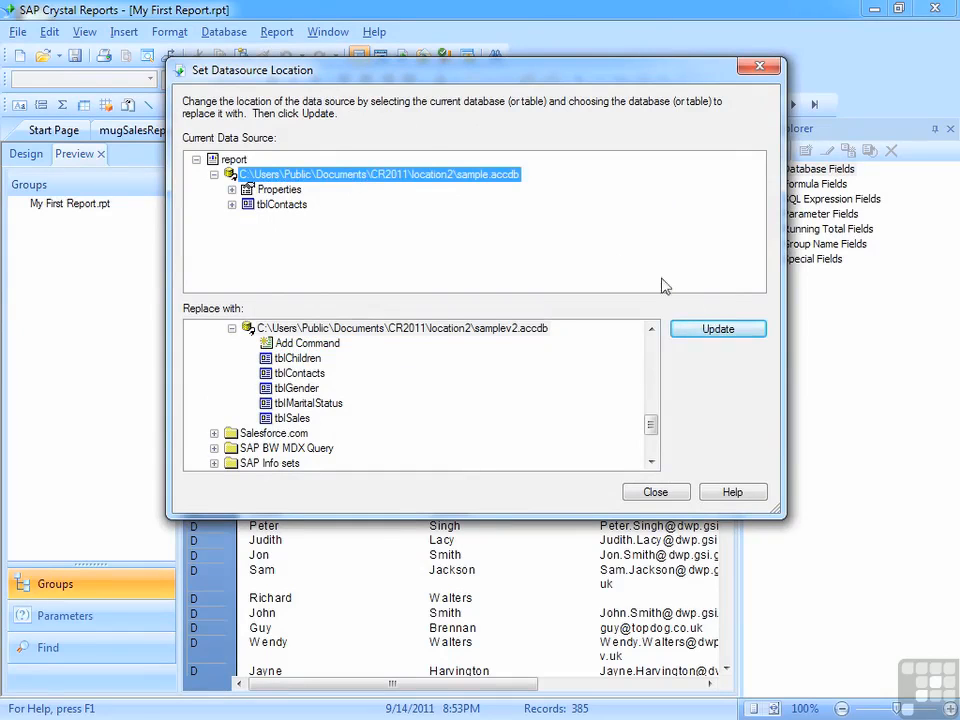
{"action": "left_click", "coordinate": [712, 331]}
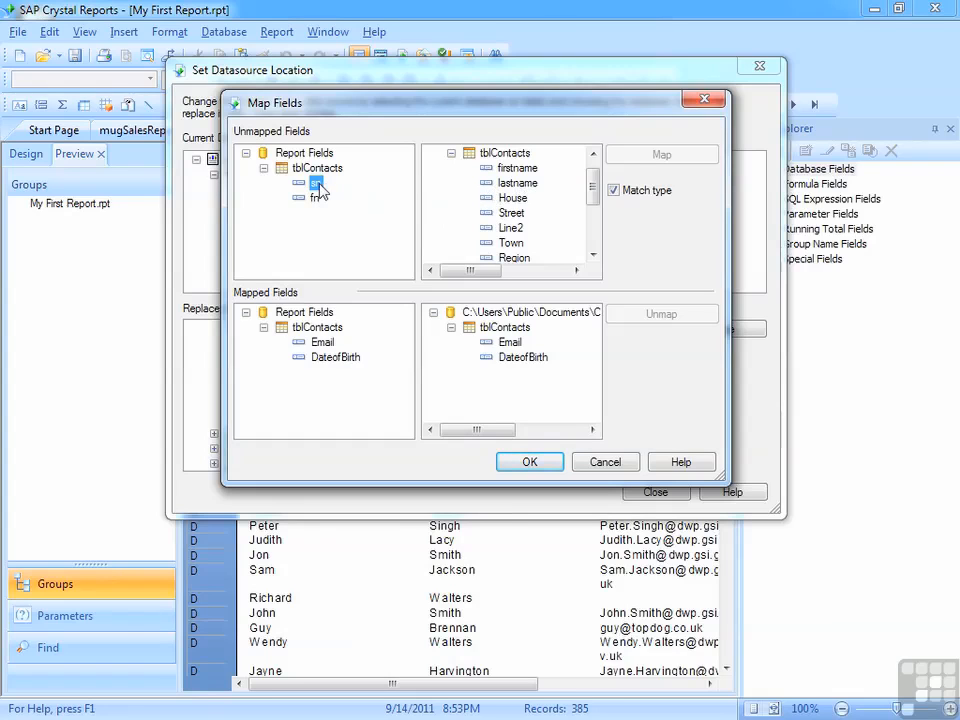
Map the unmapped report field sn to lastname and fn to firstname in tblContacts.
{"action": "left_click", "coordinate": [516, 185]}
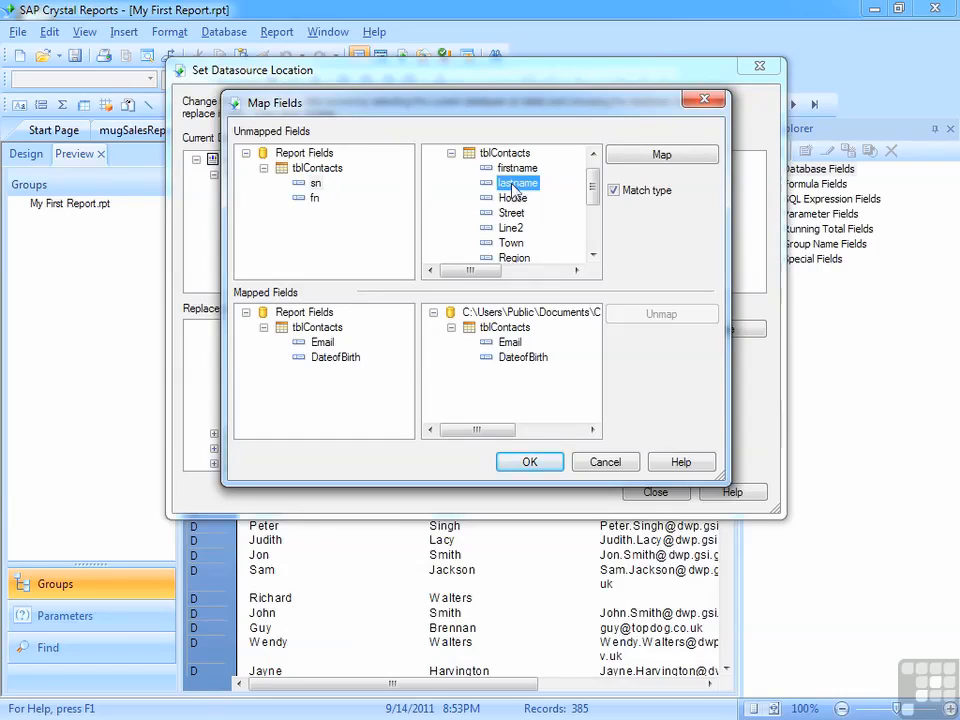
{"action": "left_click", "coordinate": [640, 160]}
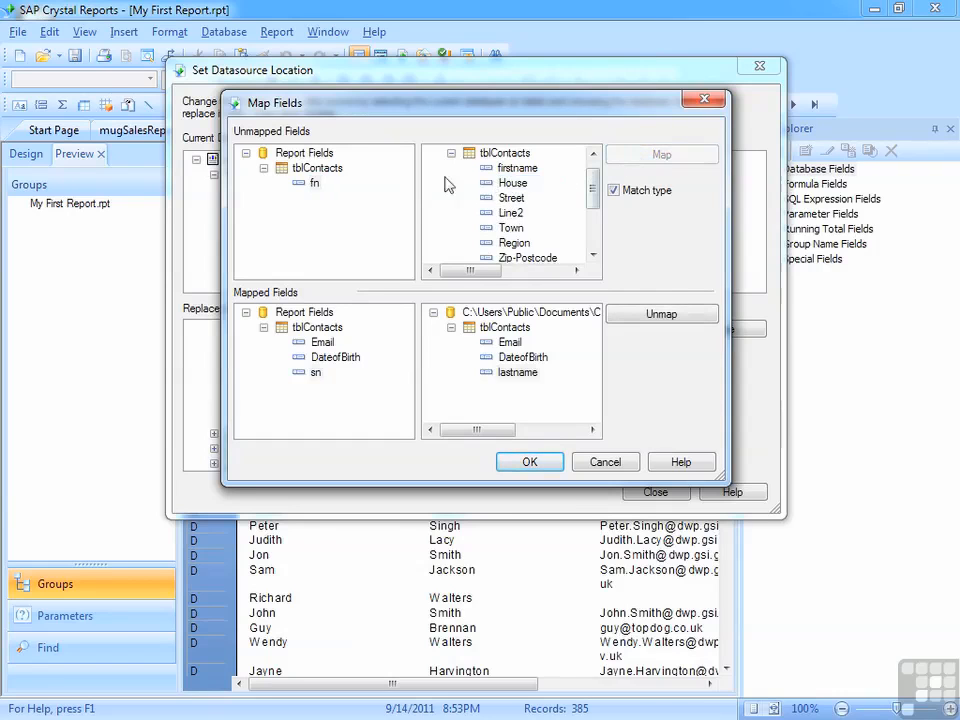
{"action": "left_click", "coordinate": [315, 186]}
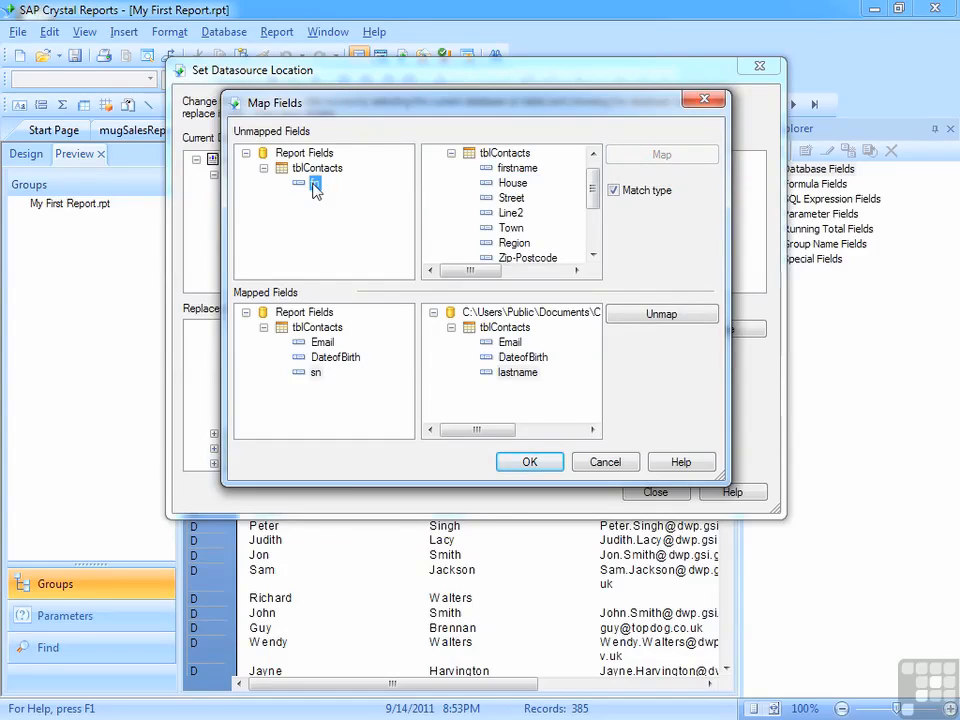
{"action": "left_click", "coordinate": [505, 171]}
{"action": "left_click", "coordinate": [645, 156]}
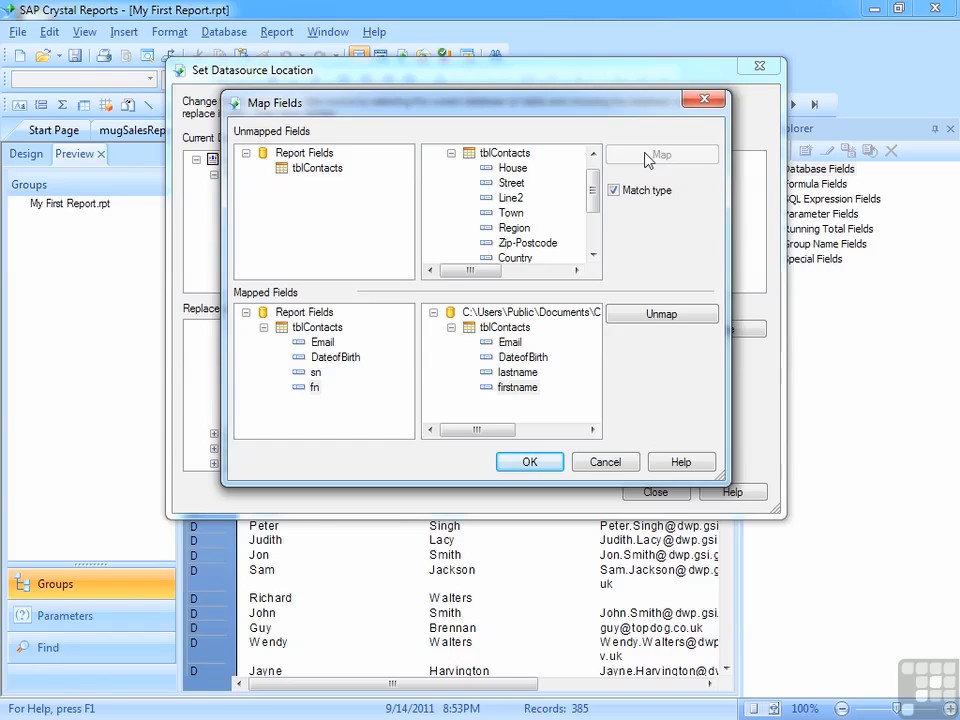
Check the mapped field pairs by examining how Email, DateofBirth, sn and fn correspond to the new tblContacts fields.
{"action": "left_click", "coordinate": [322, 342]}
{"action": "left_click", "coordinate": [322, 357]}
{"action": "left_click", "coordinate": [316, 373]}
{"action": "left_click", "coordinate": [316, 387]}
{"action": "left_click", "coordinate": [317, 376]}
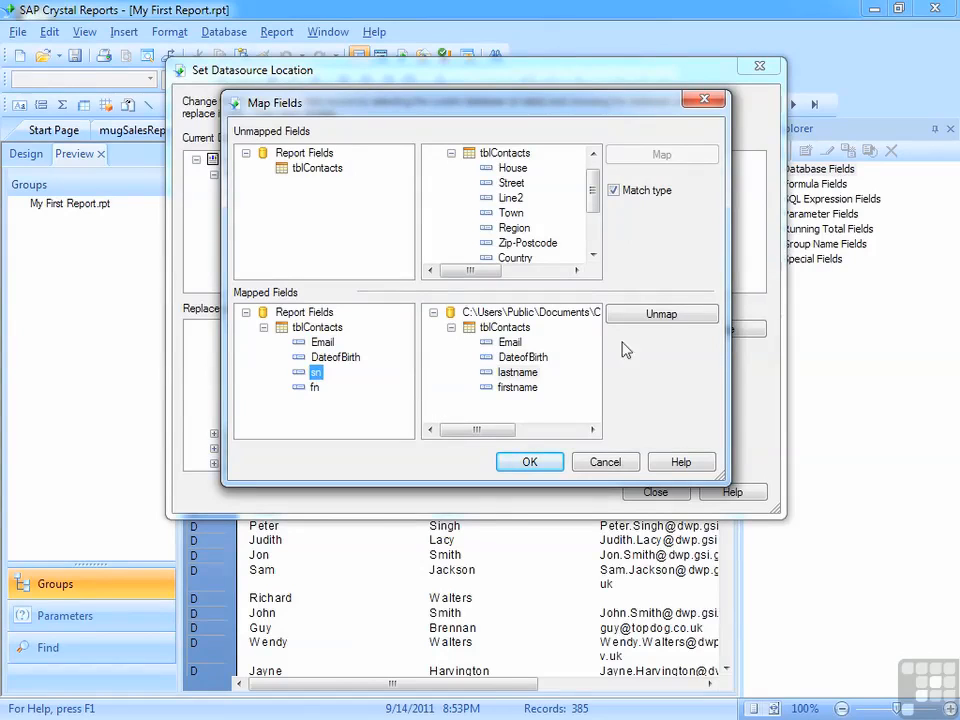
{"action": "left_click", "coordinate": [510, 374]}
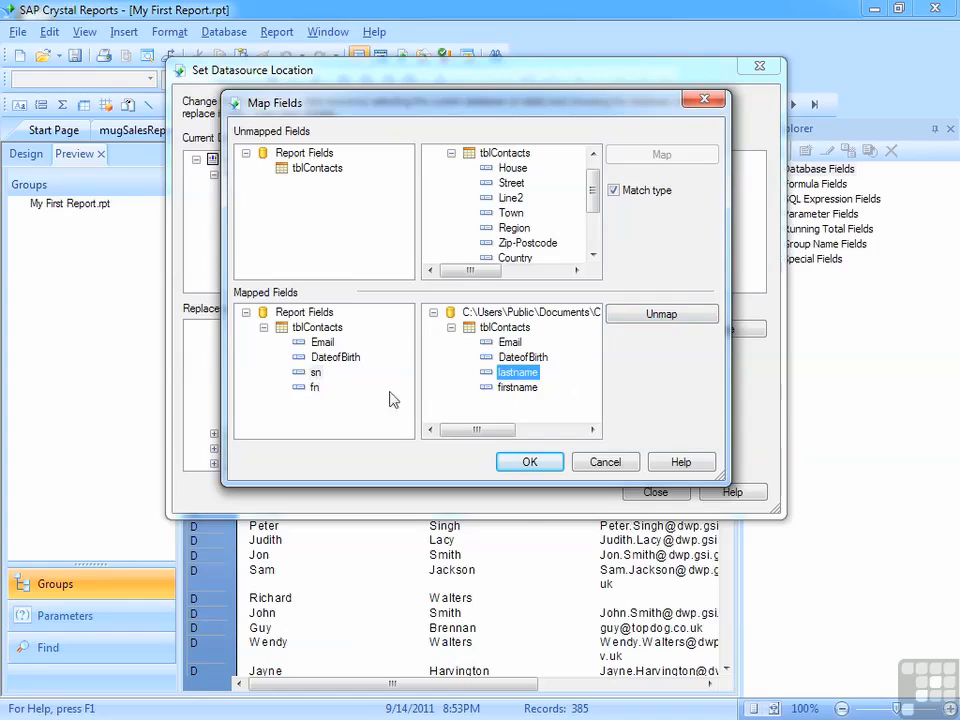
{"action": "left_click", "coordinate": [515, 389]}
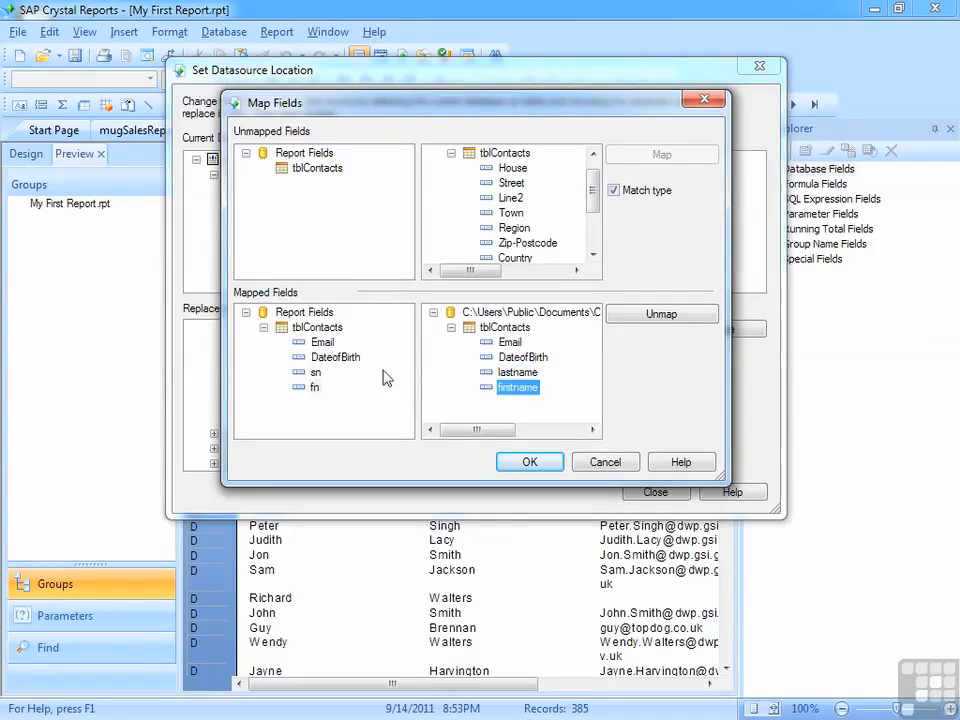
{"action": "left_click", "coordinate": [509, 345]}
{"action": "left_click", "coordinate": [500, 358]}
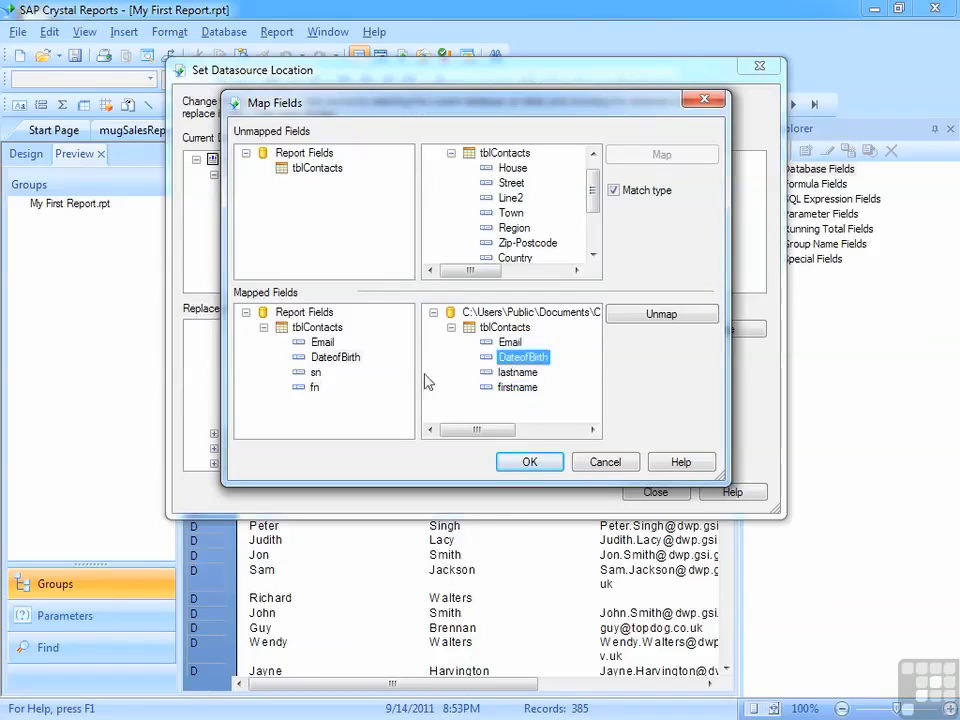
{"action": "left_click", "coordinate": [515, 373]}
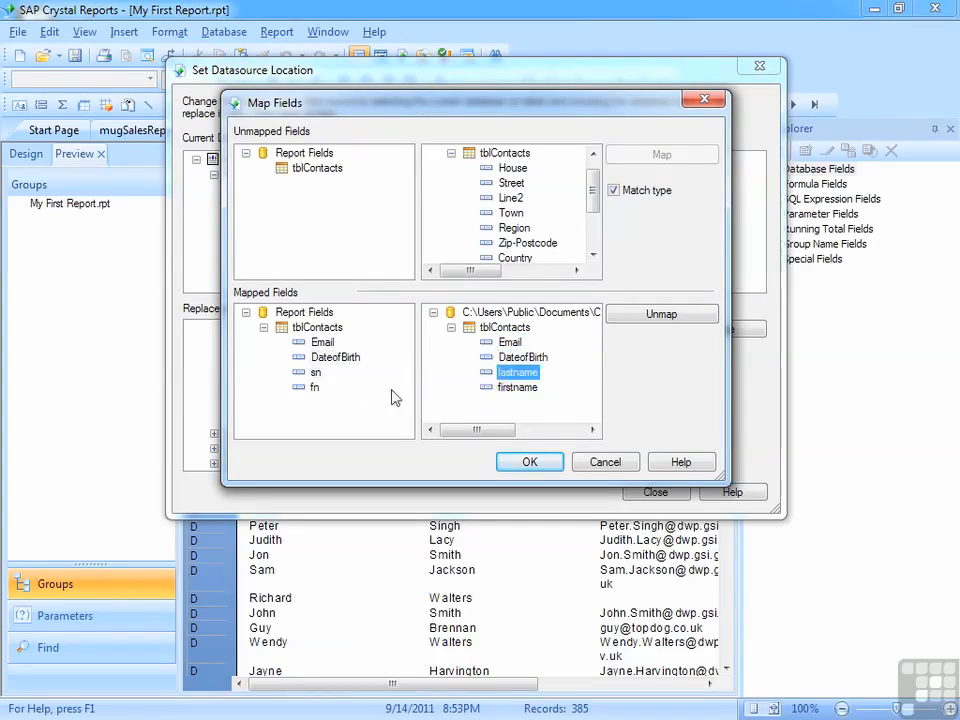
{"action": "left_click", "coordinate": [506, 388]}
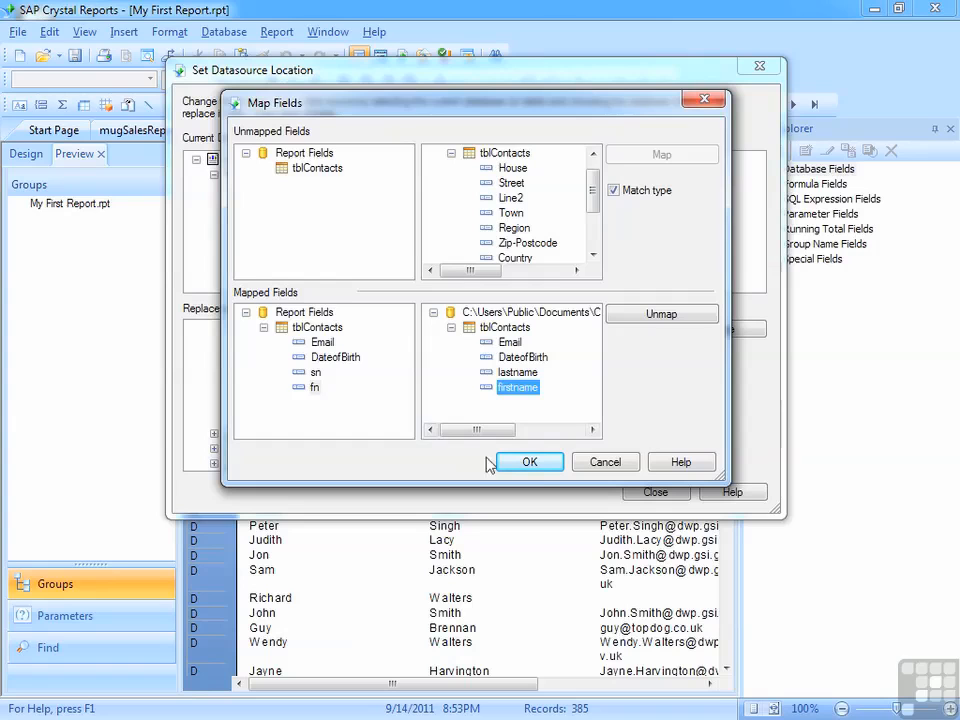
Accept the field mapping and close the datasource location settings.
{"action": "left_click", "coordinate": [531, 468]}
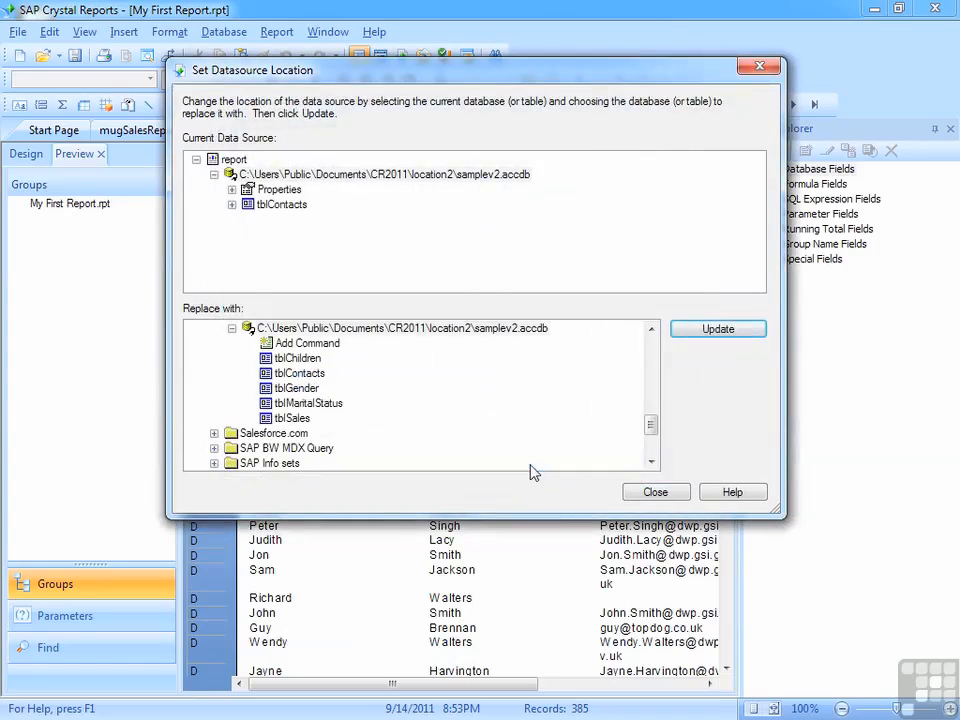
{"action": "left_click", "coordinate": [655, 493]}
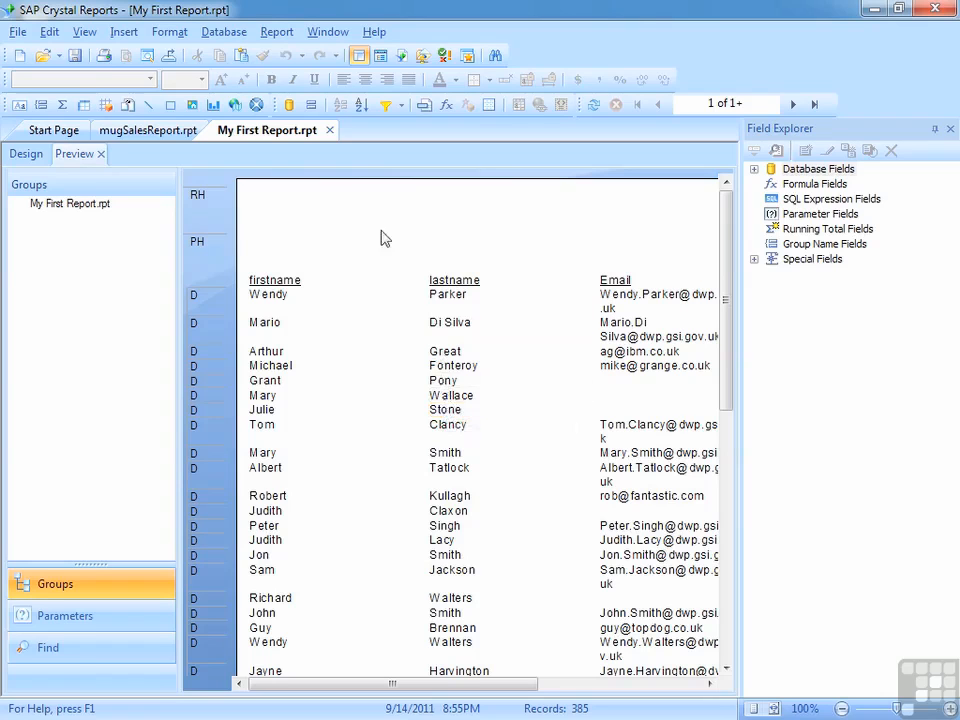
Switch to mugSalesReport.rpt and open its Set Datasource Location settings.
{"action": "left_click", "coordinate": [156, 138]}
{"action": "left_click", "coordinate": [224, 31]}
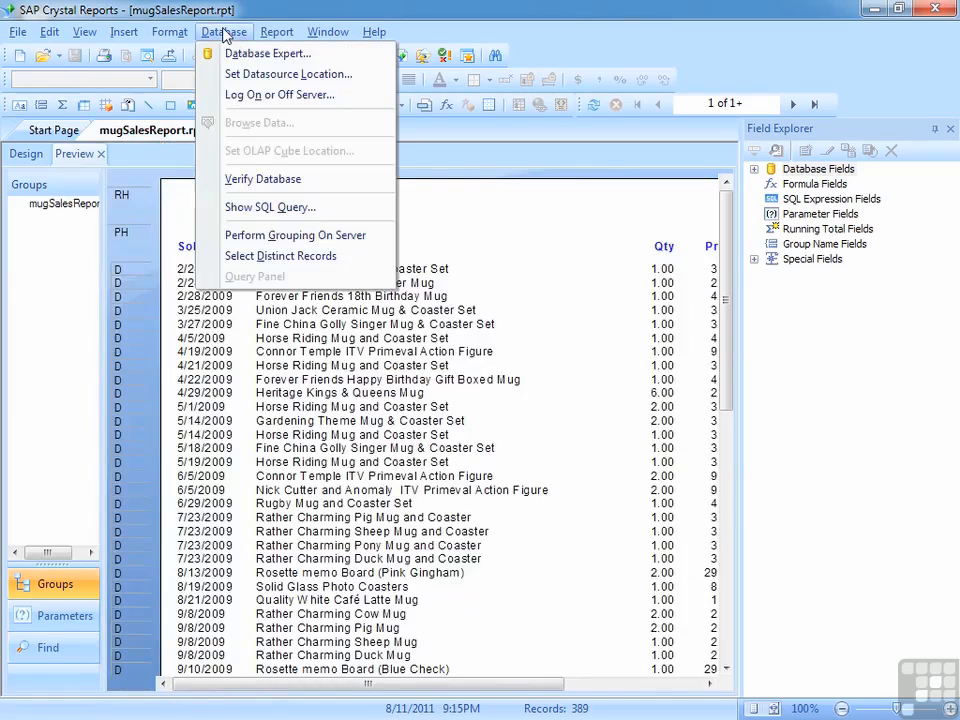
{"action": "left_click", "coordinate": [270, 78]}
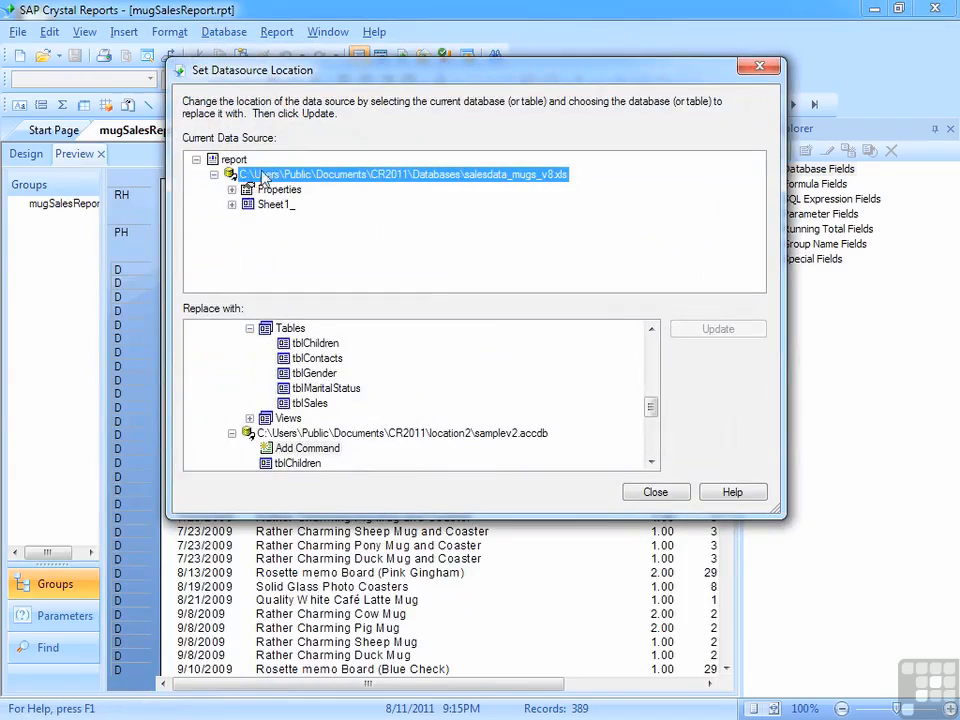
Collapse the My Connections list and start a new Access/Excel (DAO) connection.
{"action": "left_click_drag", "start_coordinate": [652, 410], "coordinate": [657, 358]}
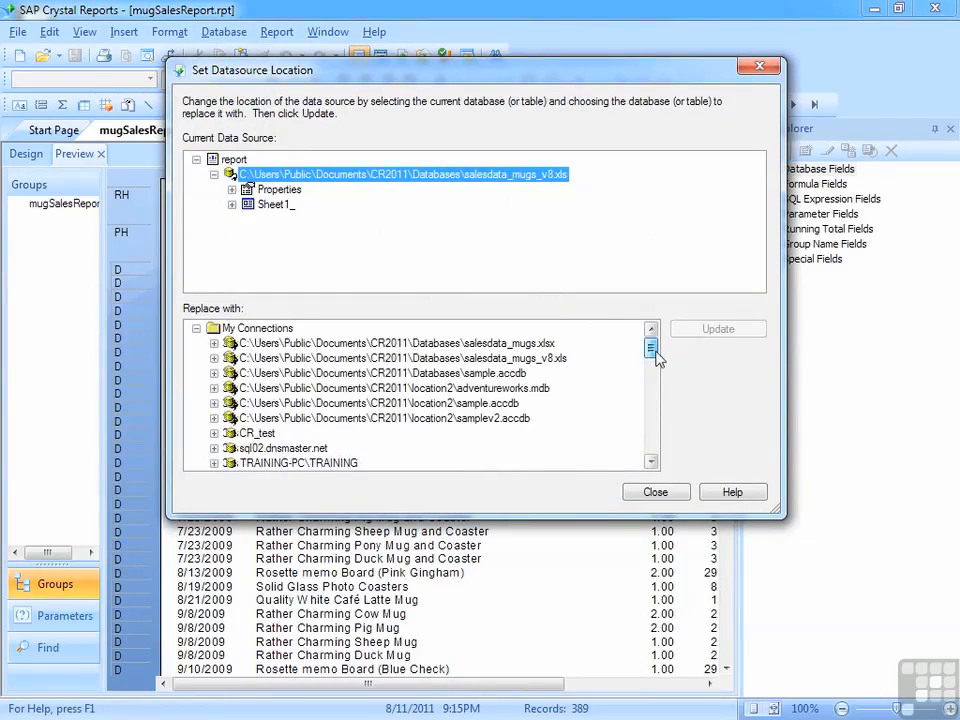
{"action": "left_click", "coordinate": [197, 328]}
{"action": "left_click", "coordinate": [197, 328]}
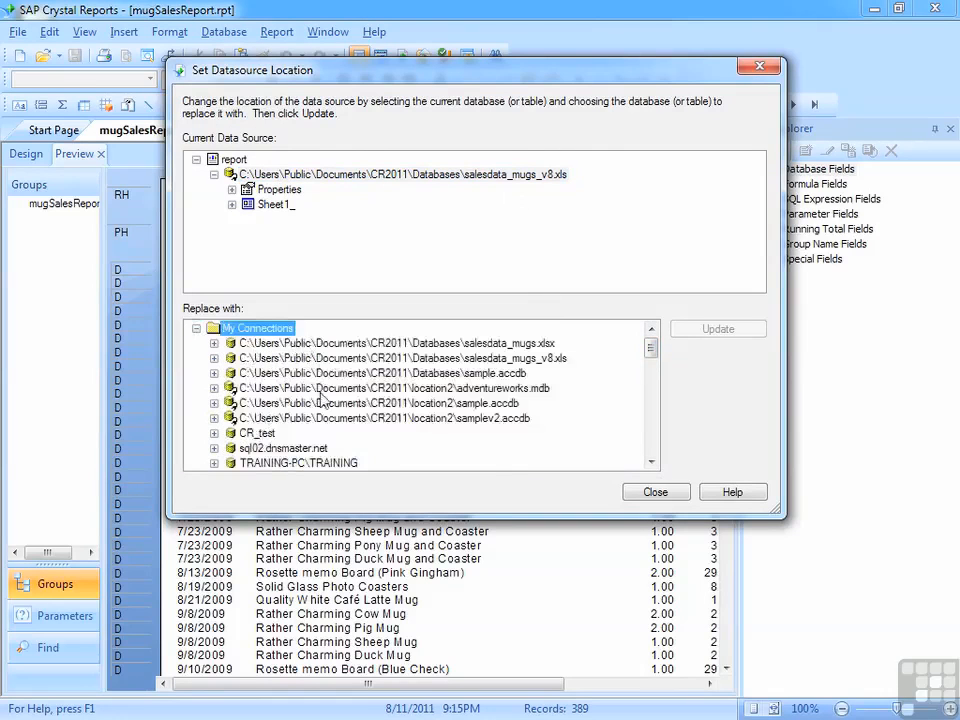
{"action": "left_click", "coordinate": [197, 328]}
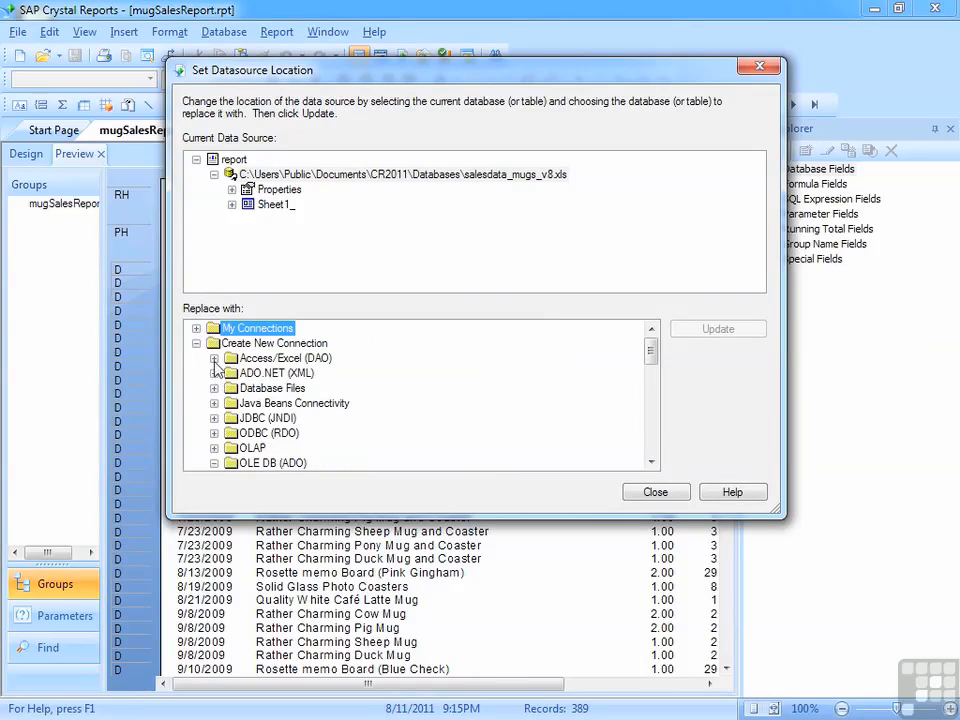
{"action": "left_click", "coordinate": [214, 358]}
{"action": "double_click", "coordinate": [266, 374]}
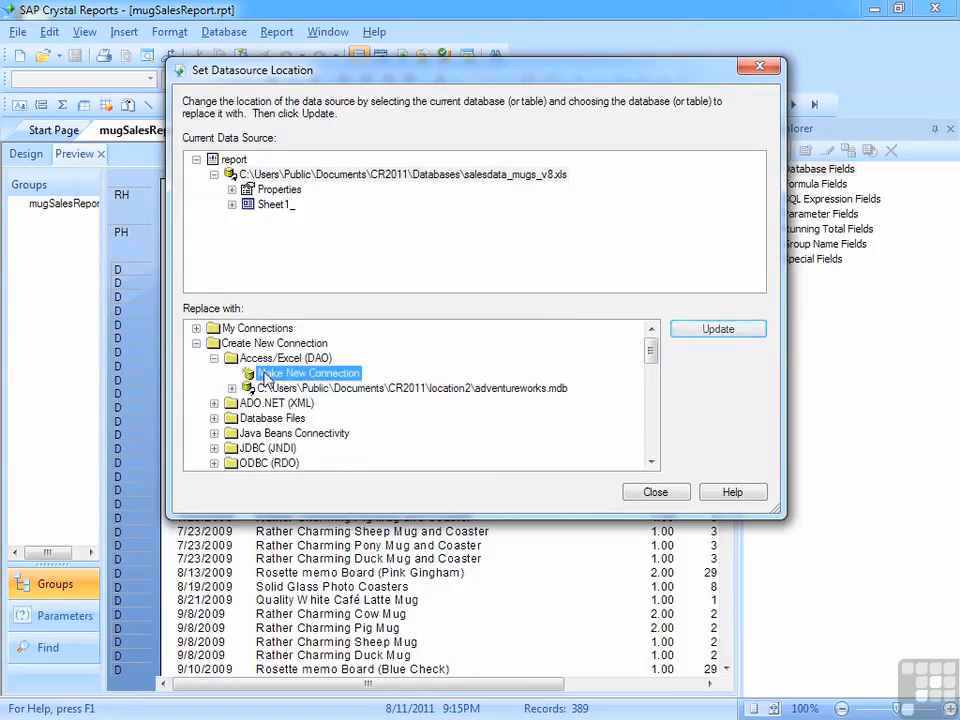
Set the connection's database type to Excel 8.0, choose salesdata_mugs_v8.xls from the location2 folder, and finish it.
{"action": "left_click", "coordinate": [639, 203]}
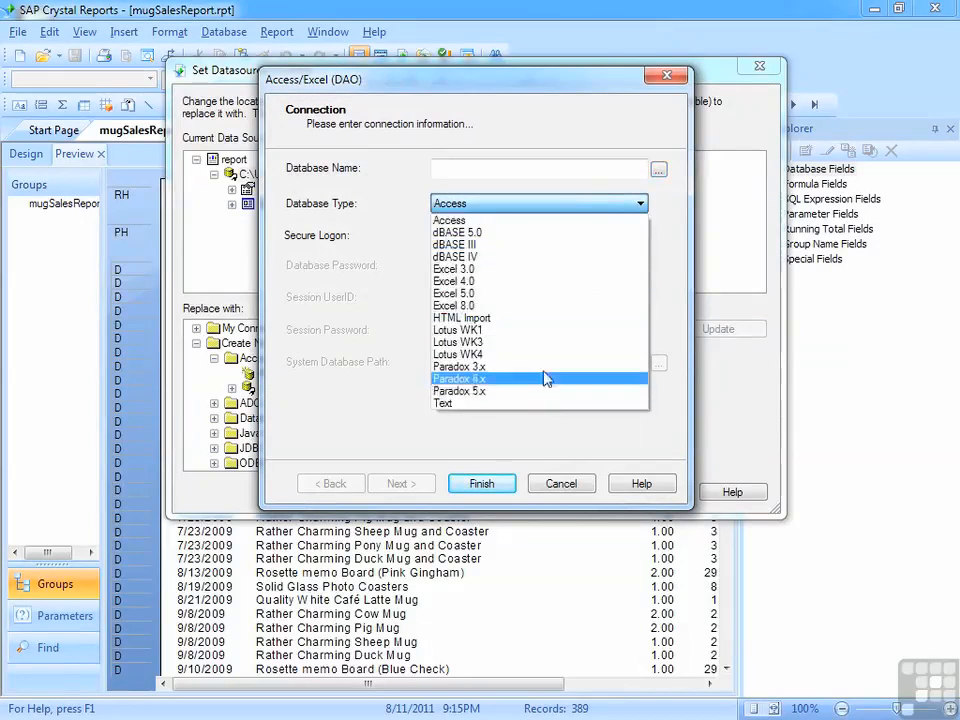
{"action": "left_click", "coordinate": [535, 306]}
{"action": "left_click", "coordinate": [658, 169]}
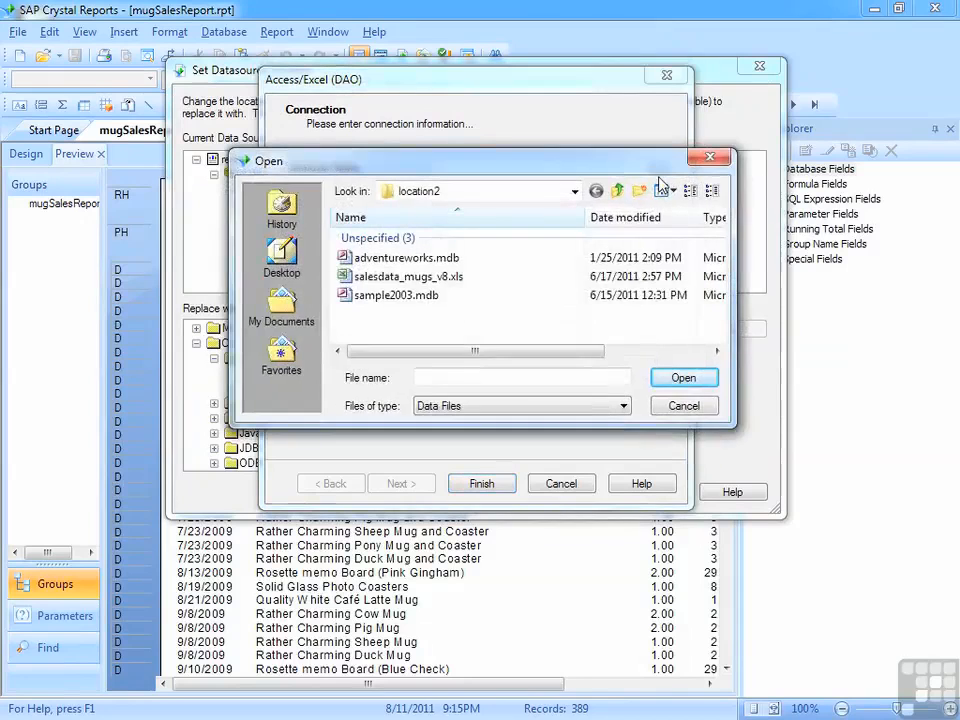
{"action": "left_click", "coordinate": [449, 282]}
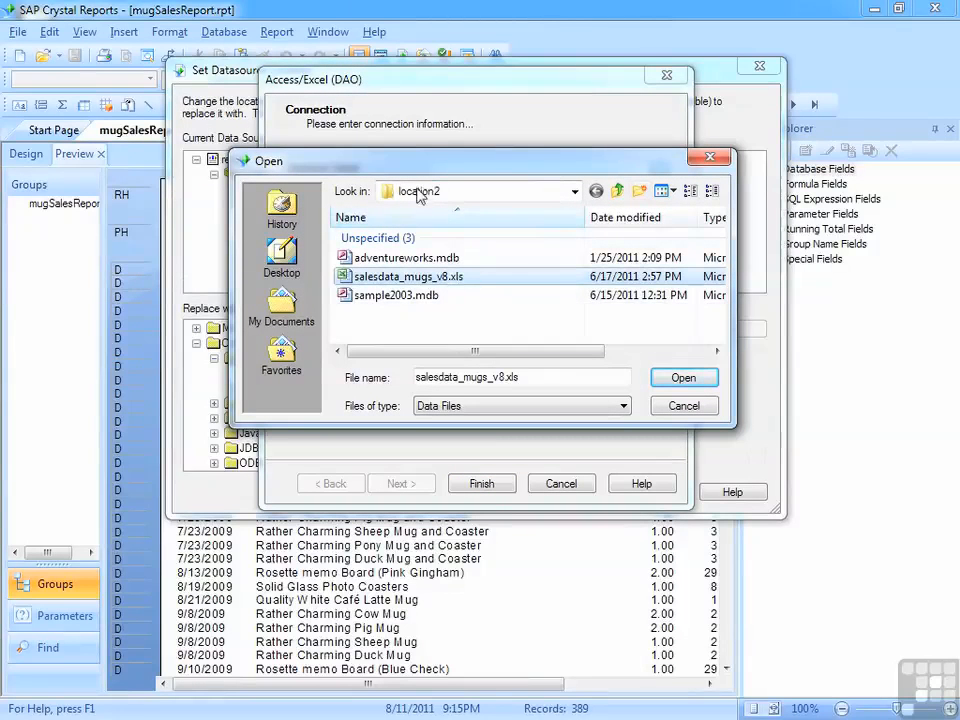
{"action": "left_click", "coordinate": [683, 377]}
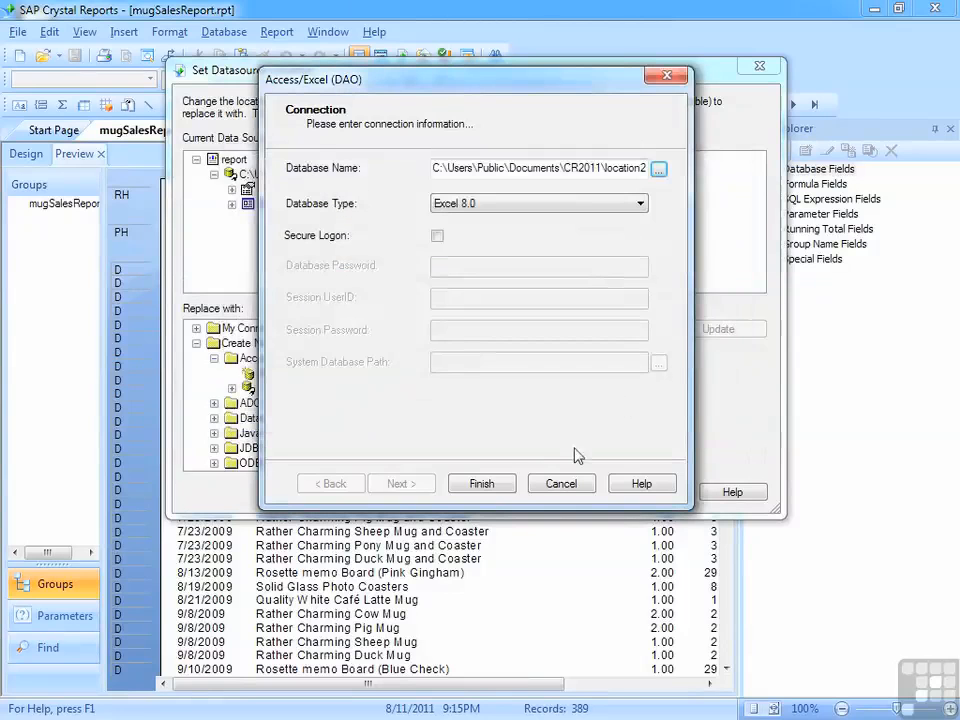
{"action": "left_click", "coordinate": [481, 485]}
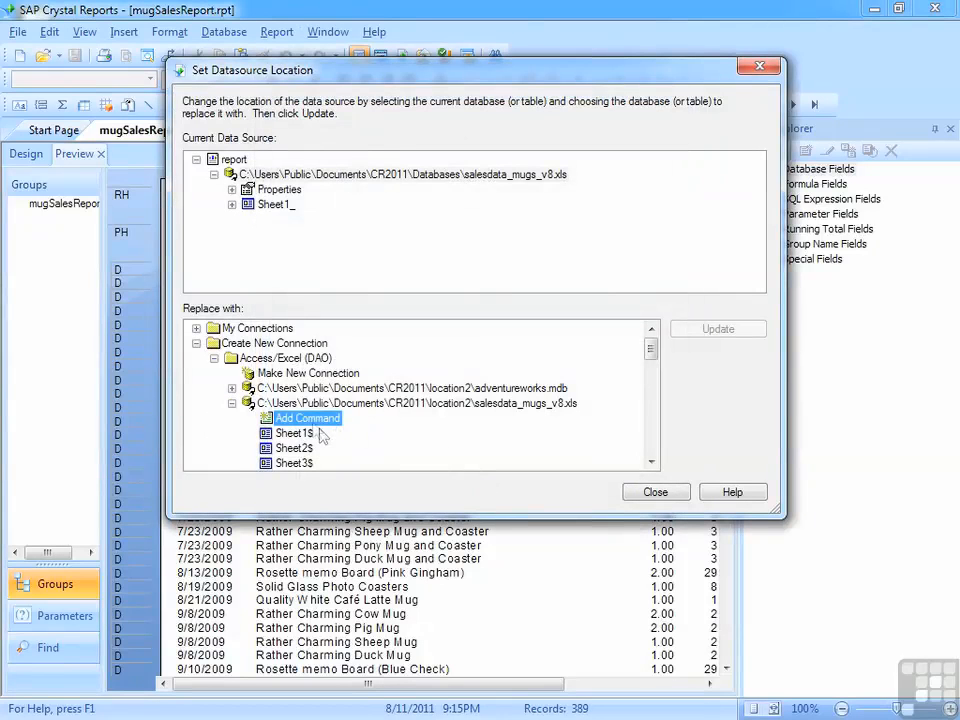
Replace the report's current Databases\salesdata_mugs_v8.xls data source with the location2\salesdata_mugs_v8.xls connection.
{"action": "left_click", "coordinate": [436, 403]}
{"action": "left_click", "coordinate": [450, 177]}
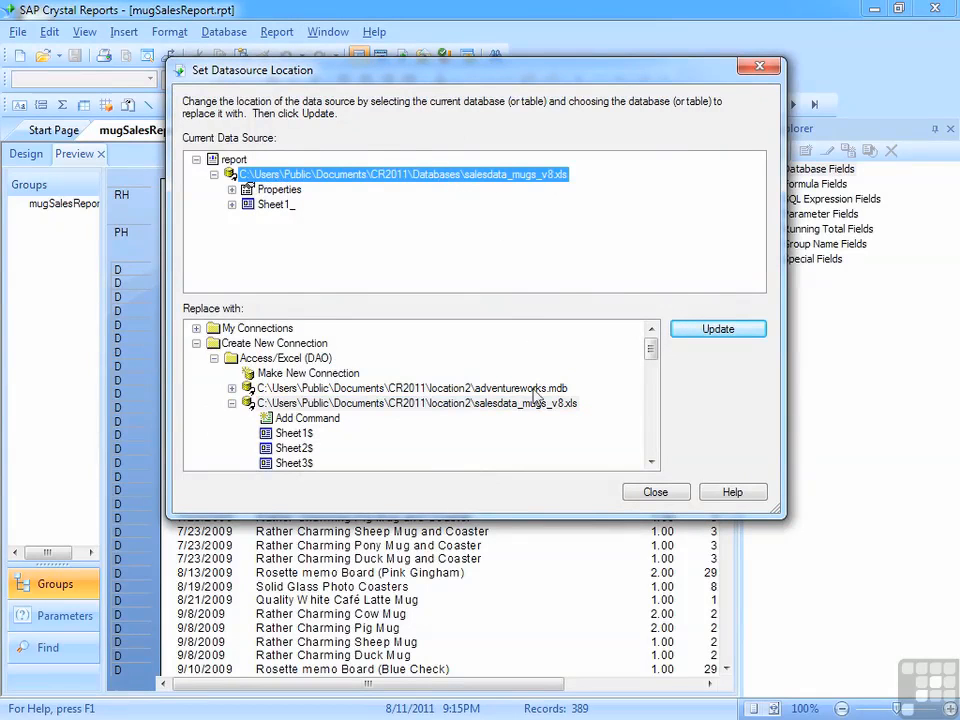
{"action": "left_click", "coordinate": [729, 334]}
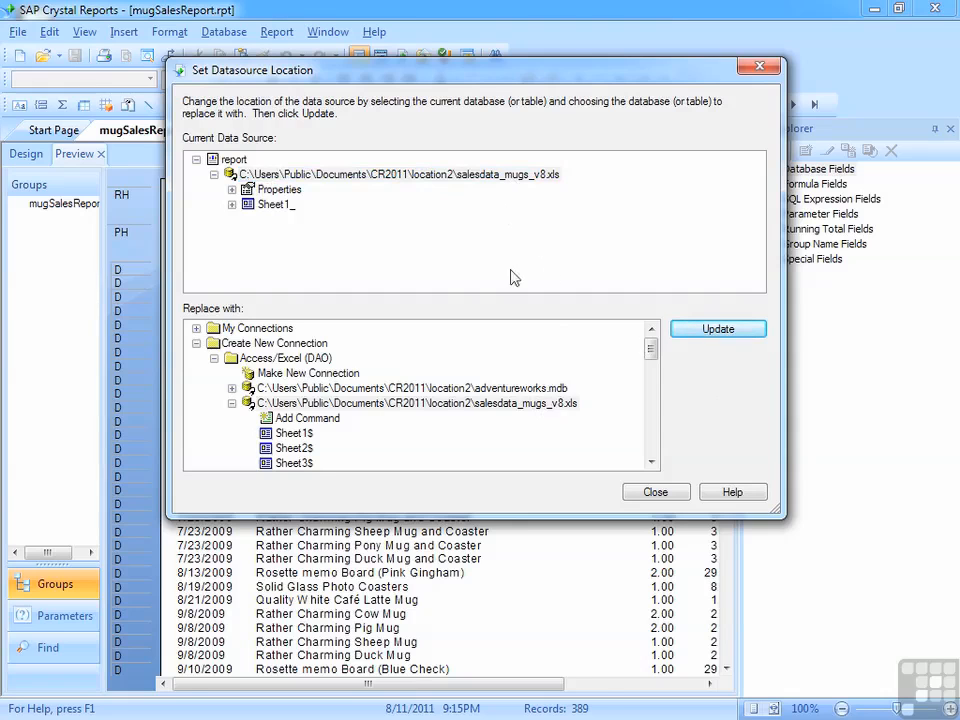
{"action": "left_click", "coordinate": [481, 179]}
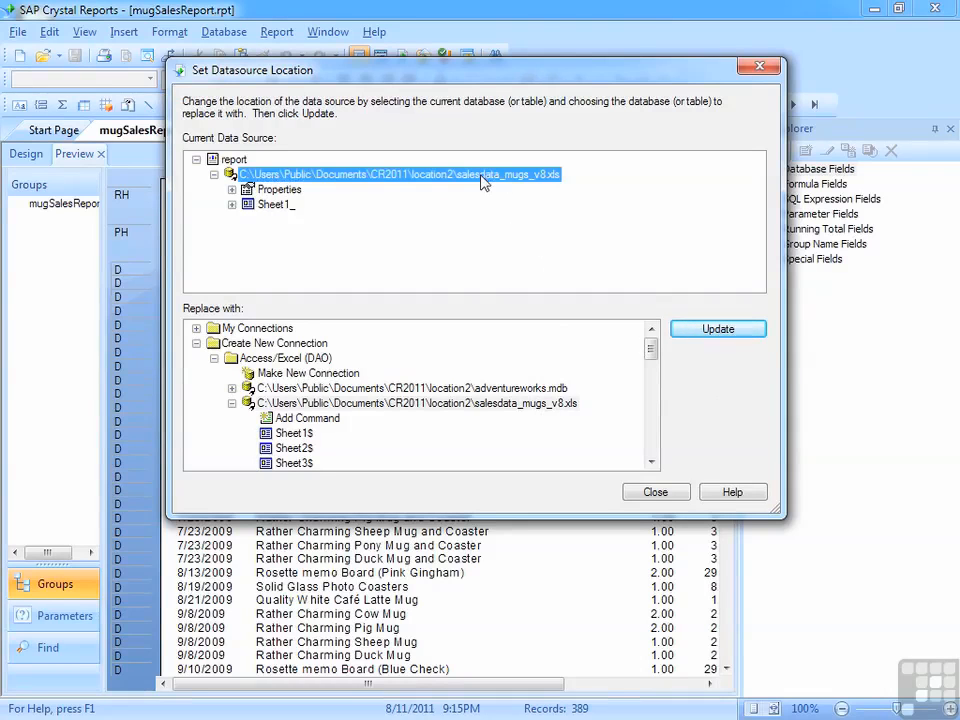